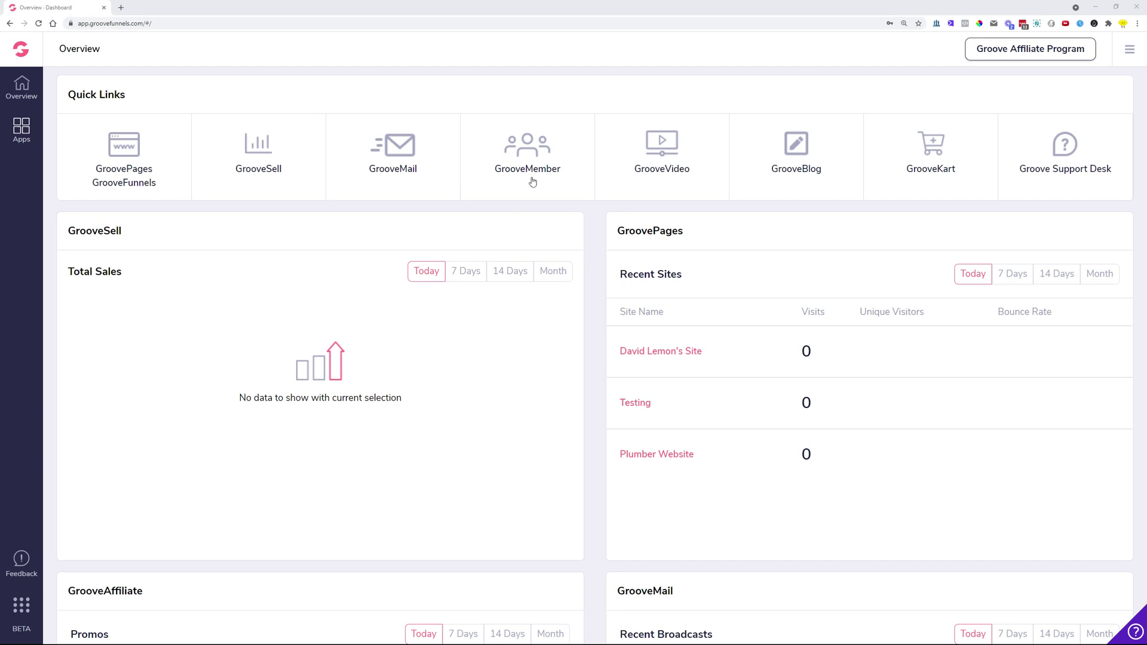
- Open GrooveMember from the Overview quick link and go to its Memberships list
left_click(529, 163)
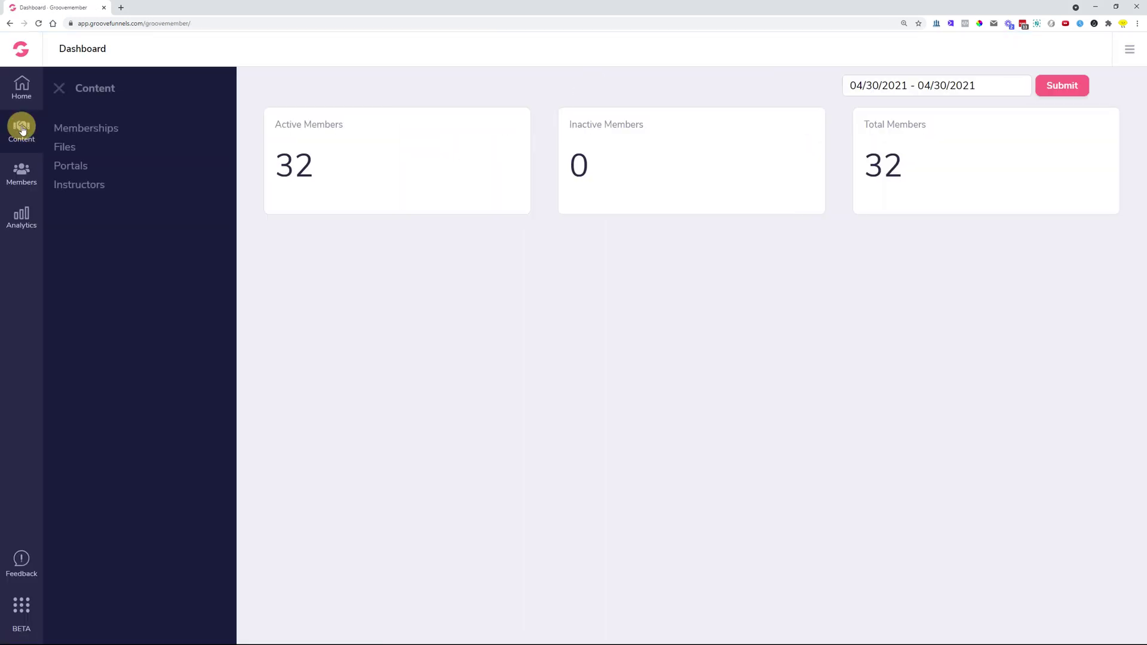
left_click(72, 131)
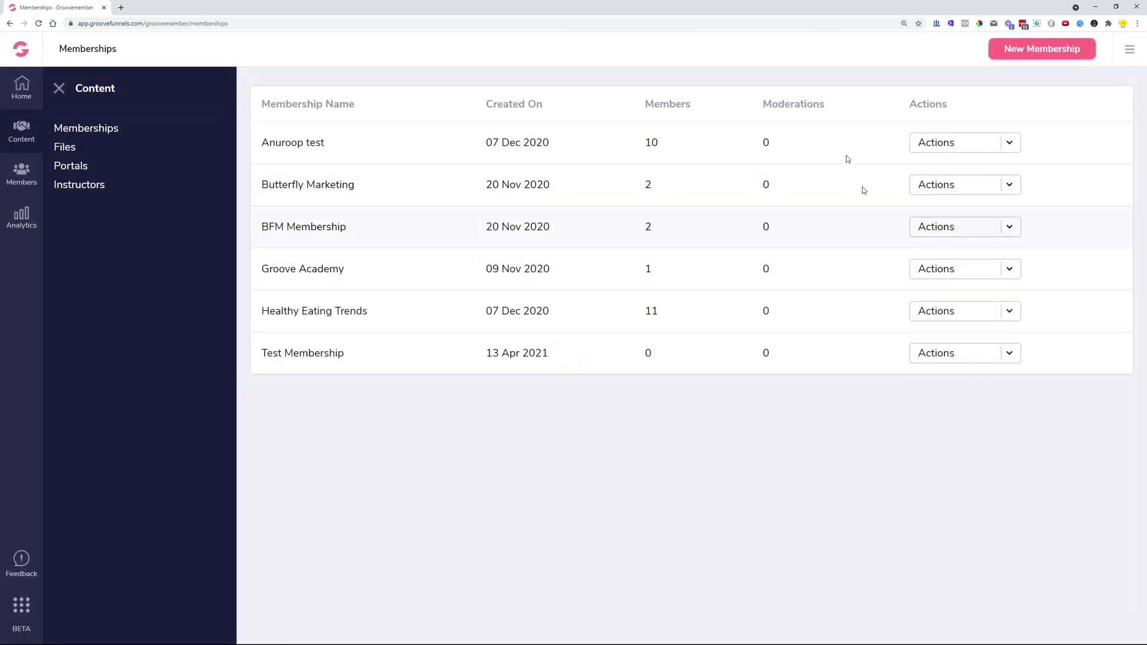
- Open the domain settings for the first membership in the list
left_click(58, 88)
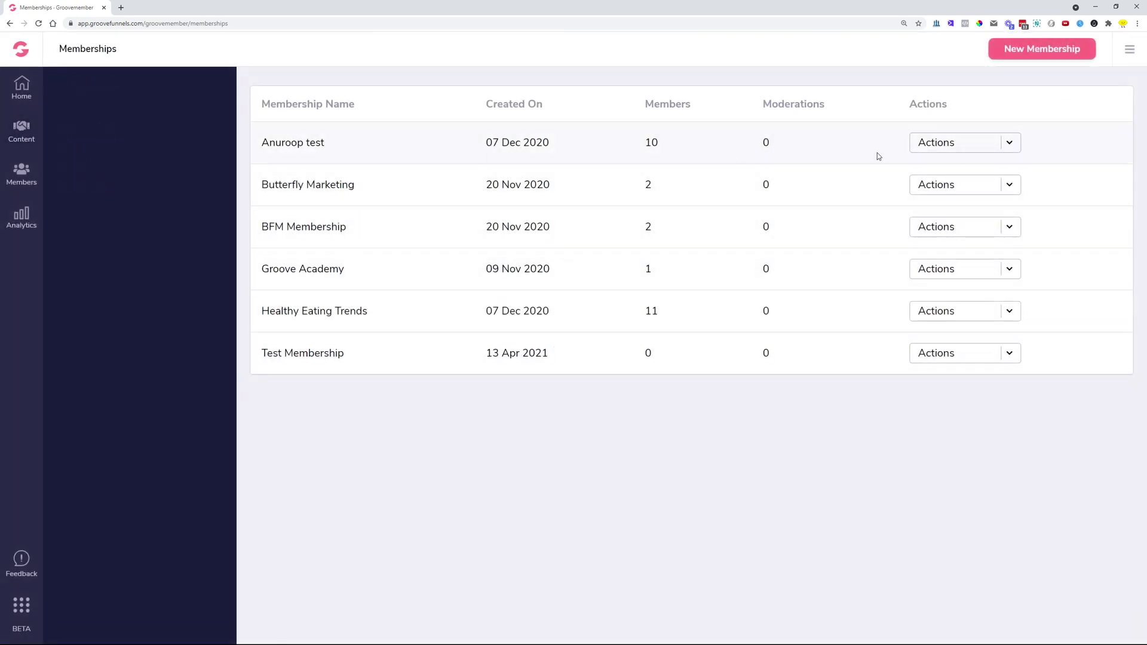
left_click(962, 149)
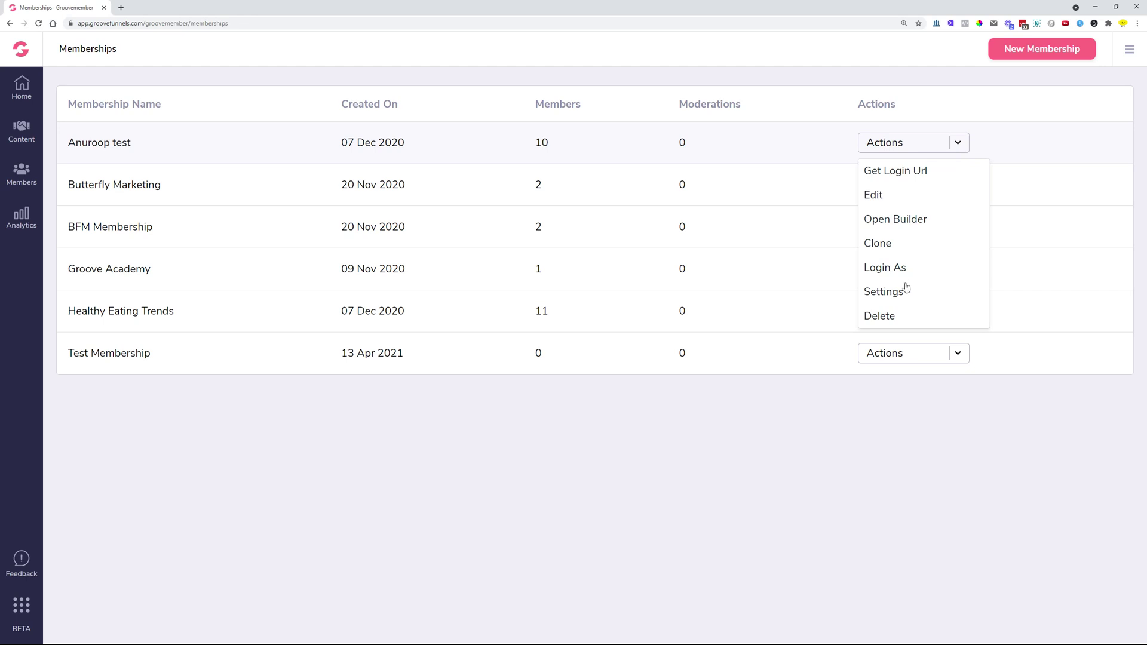
left_click(883, 299)
left_click(958, 143)
left_click(894, 296)
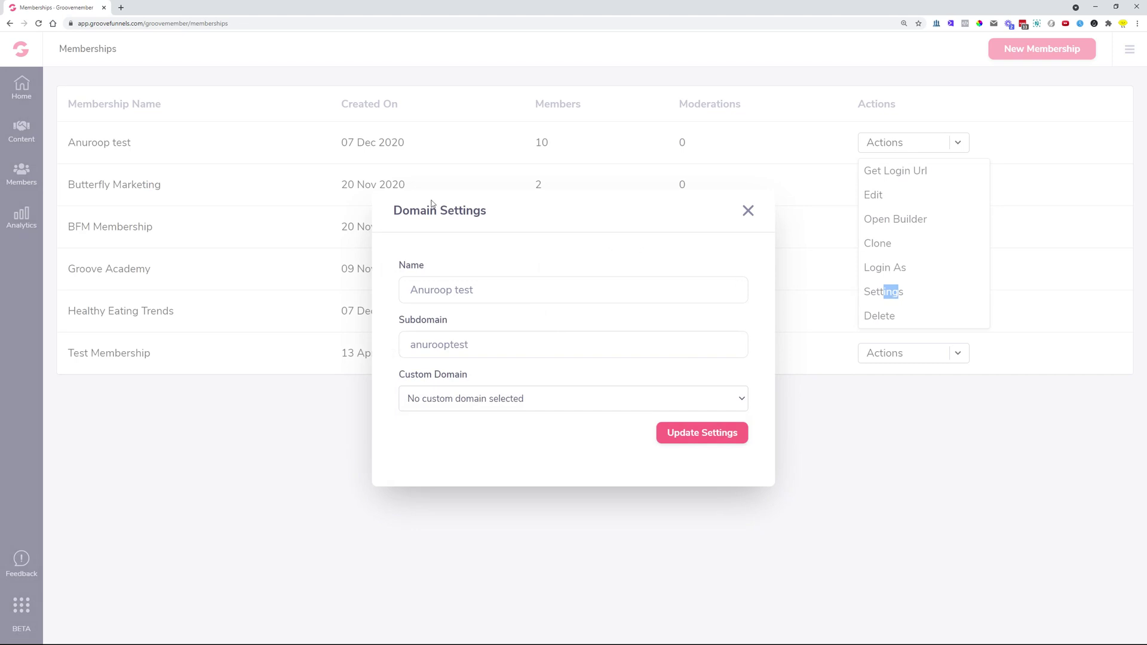
- Review the membership name, subdomain and custom domain choices, then close without saving
left_click_drag(899, 292, 478, 212)
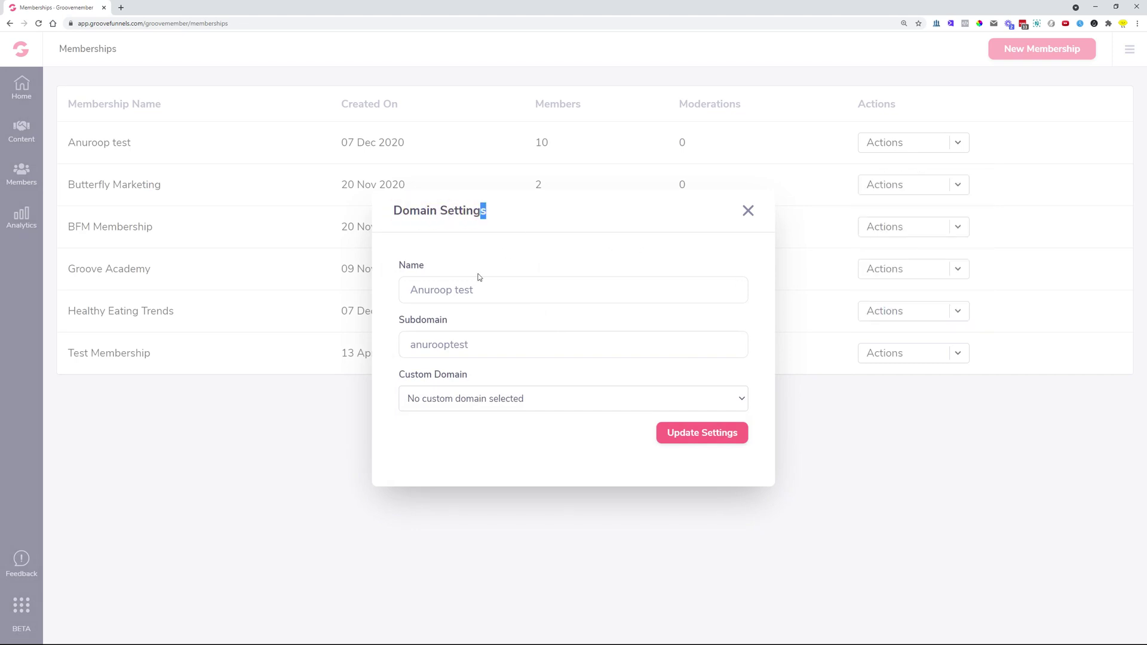
left_click_drag(485, 290, 402, 290)
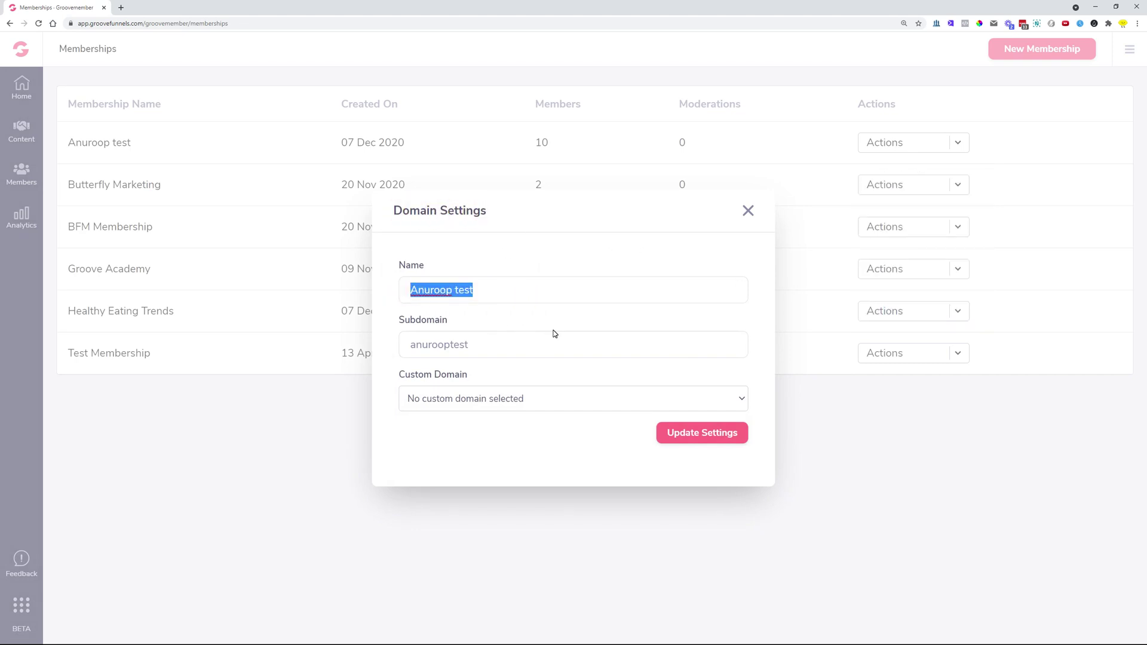
left_click_drag(508, 344, 413, 347)
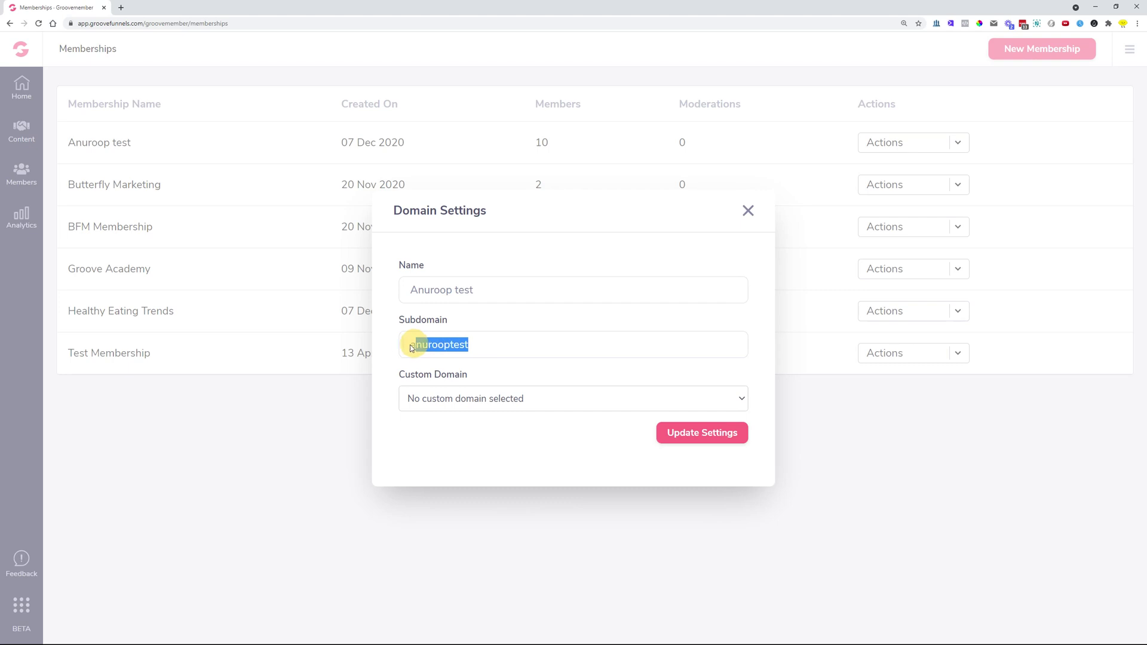
left_click(544, 399)
left_click(544, 399)
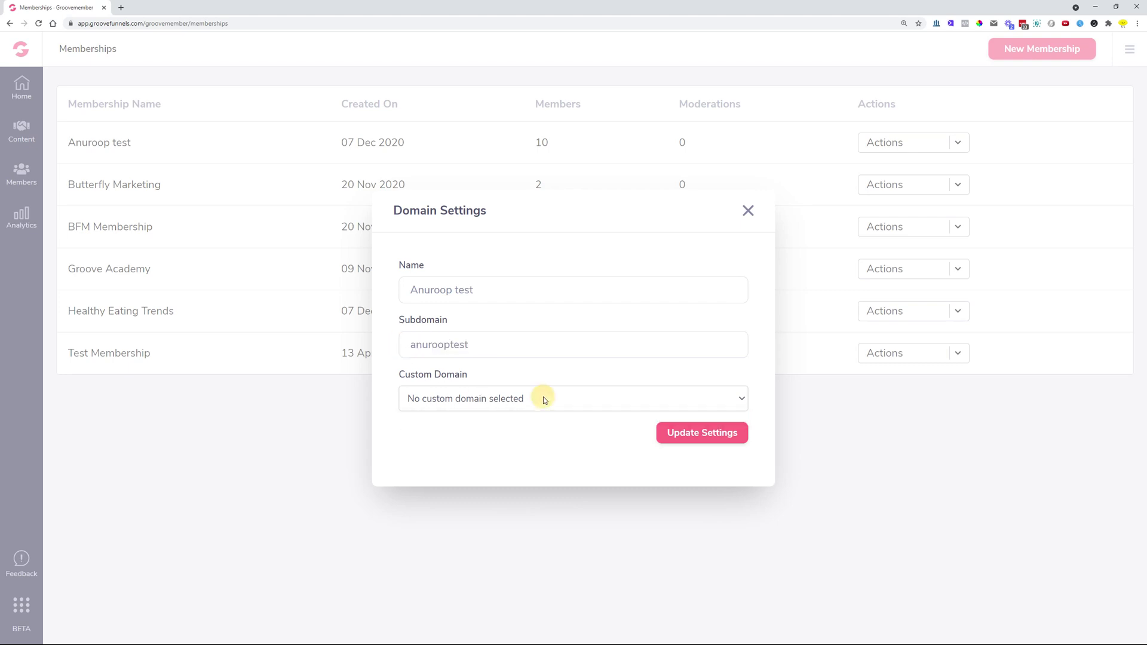
left_click(749, 211)
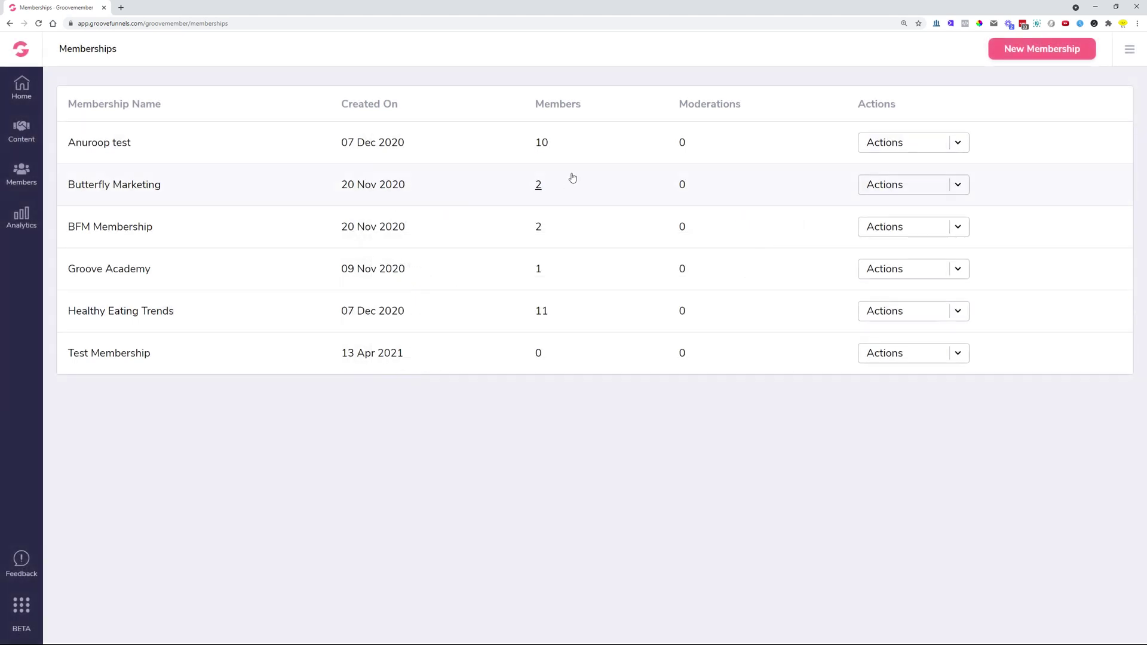
- Go to Content > Portals and open Lemon Portal's settings
left_click(21, 136)
left_click(64, 166)
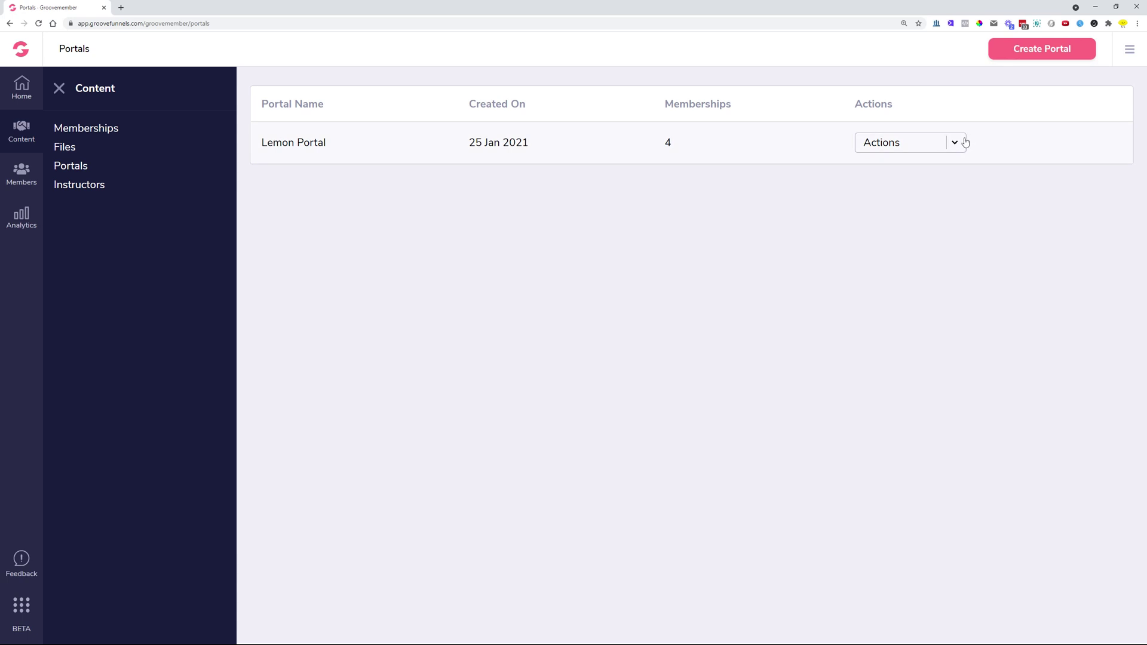
left_click(965, 142)
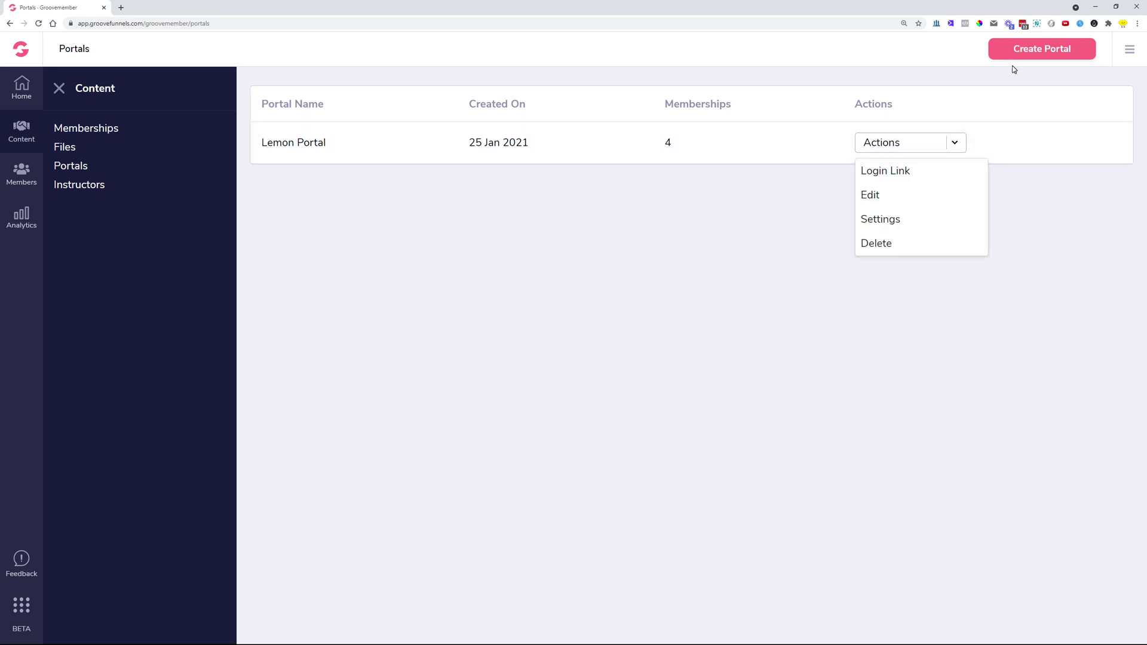
left_click(882, 220)
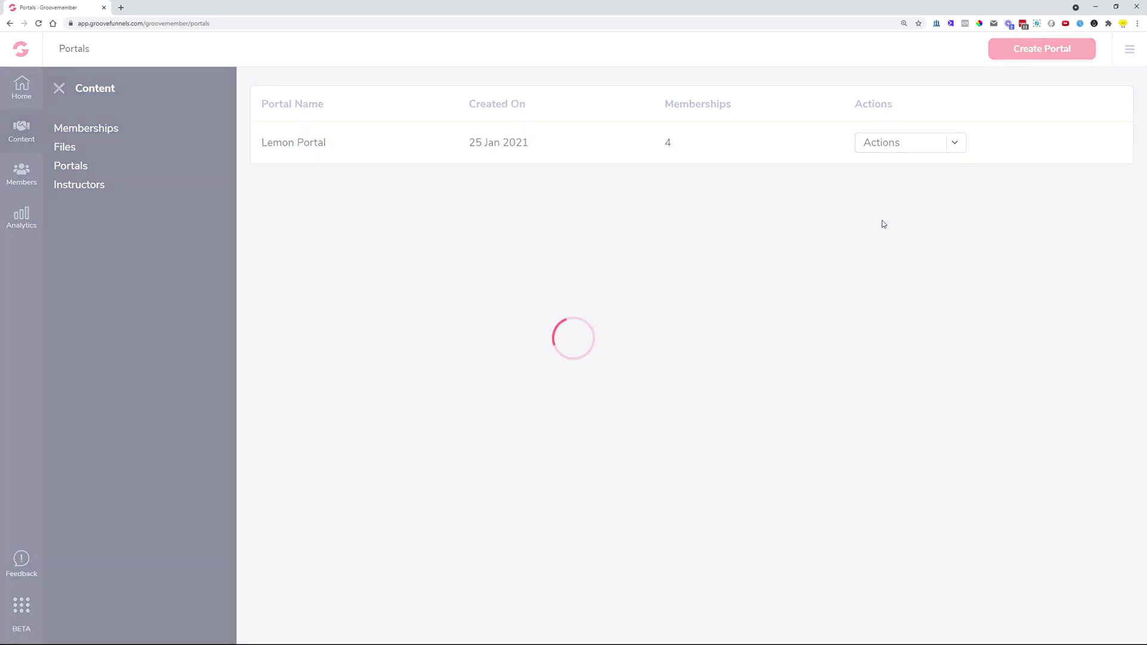
- Check Lemon Portal's custom domain choices, close the settings unchanged, and open the account menu
left_click(429, 399)
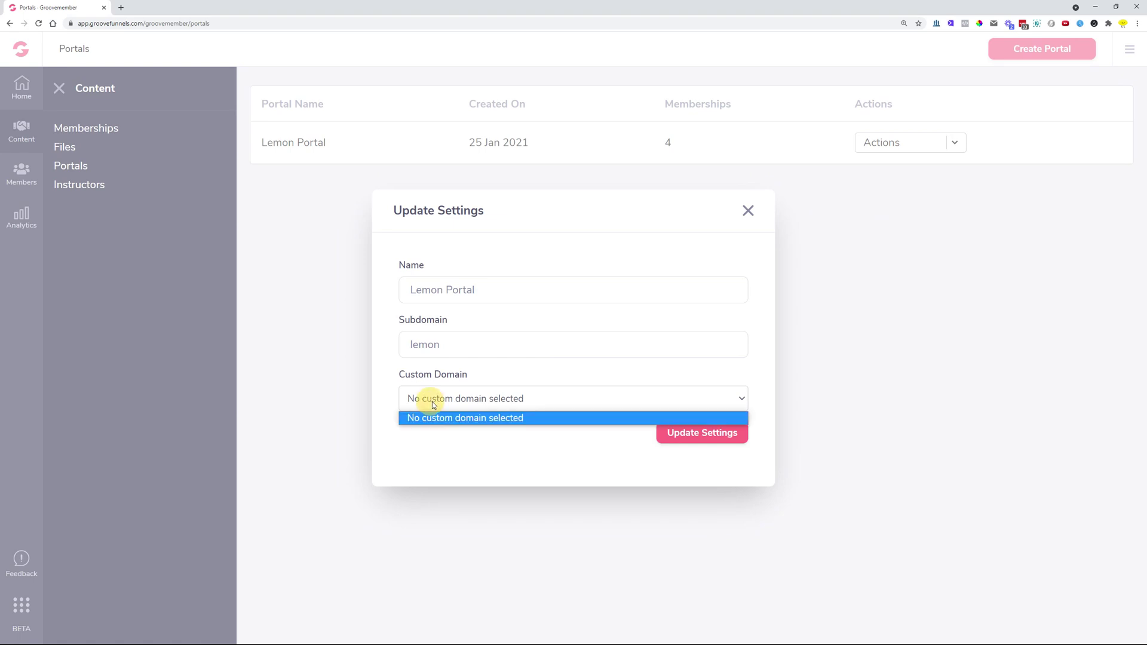
left_click(445, 404)
left_click(748, 211)
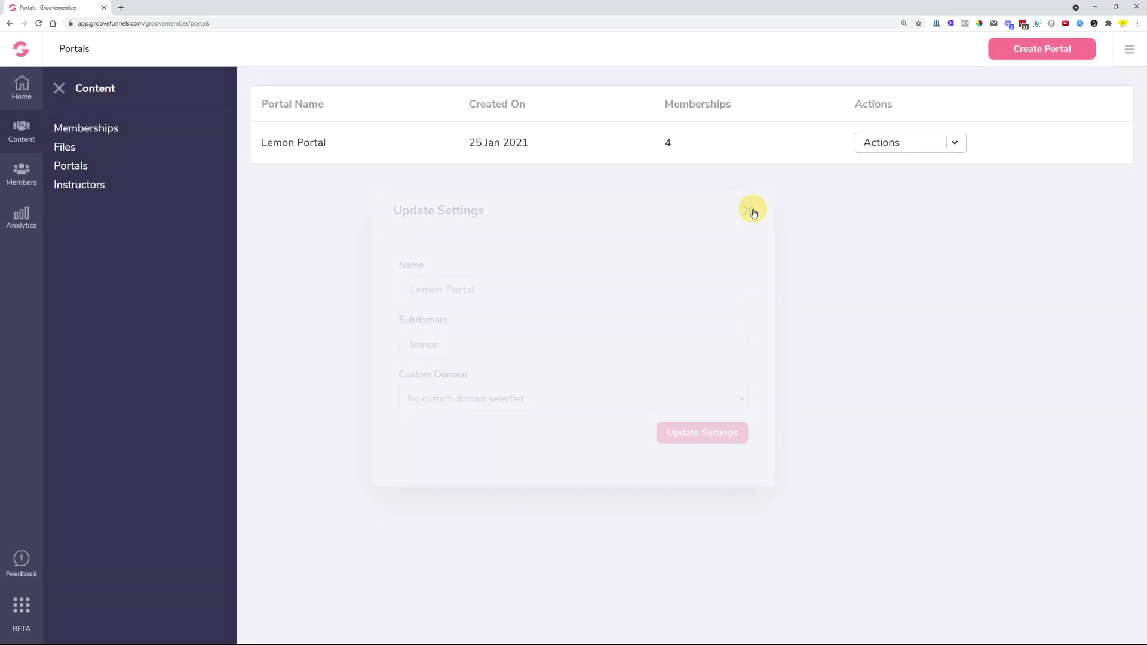
left_click(1130, 49)
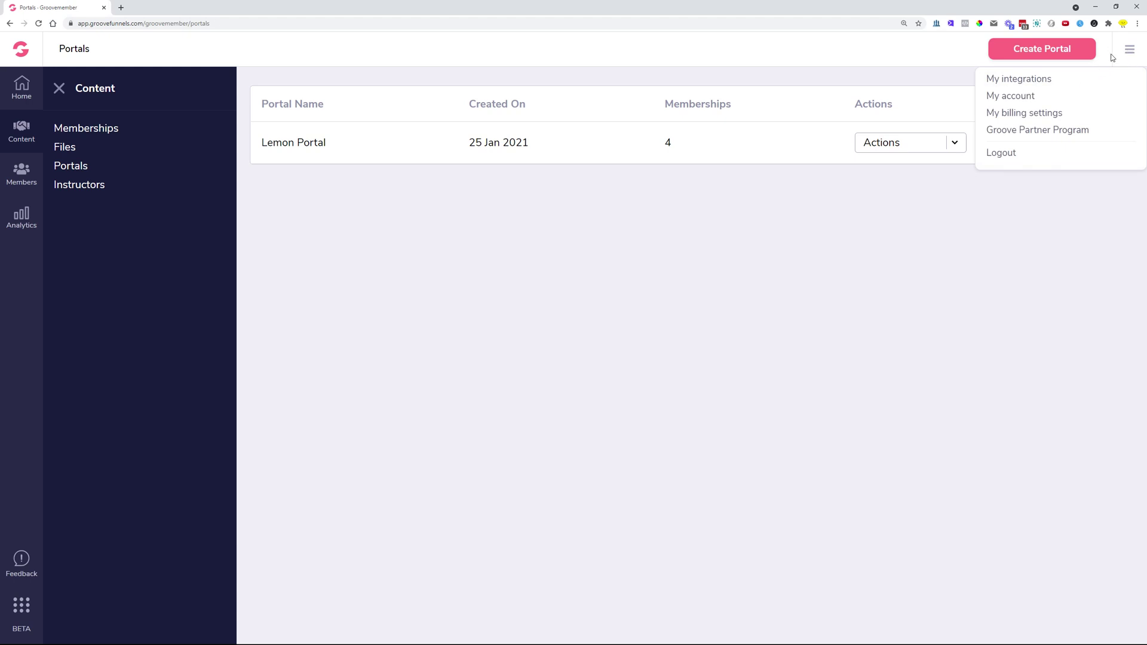
left_click(1010, 97)
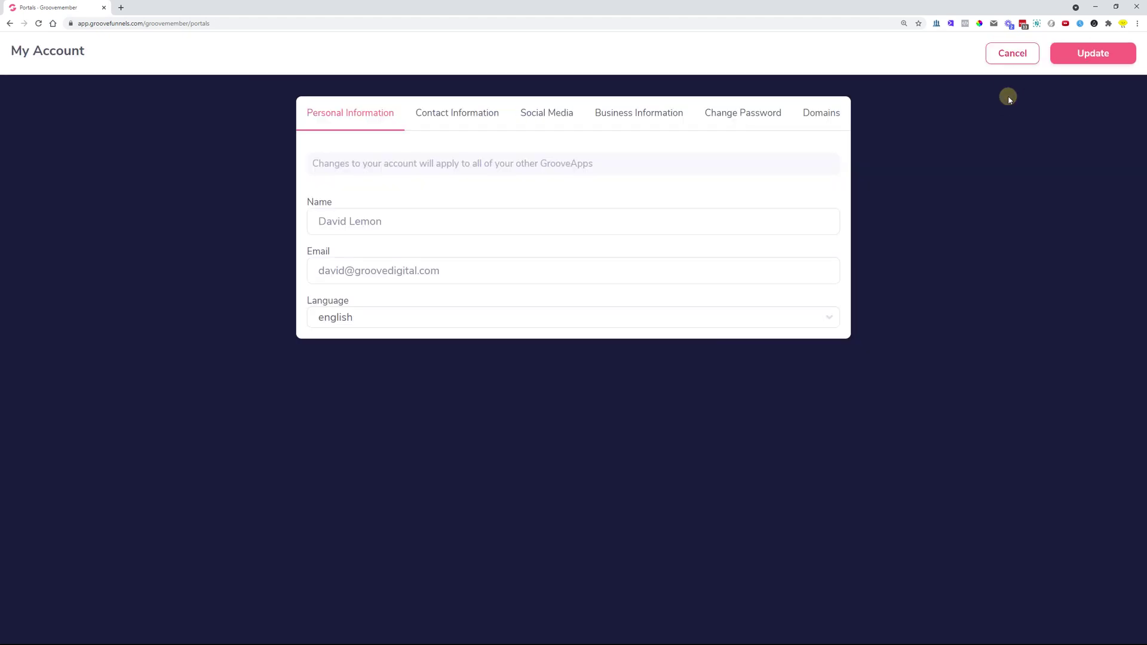
left_click(825, 113)
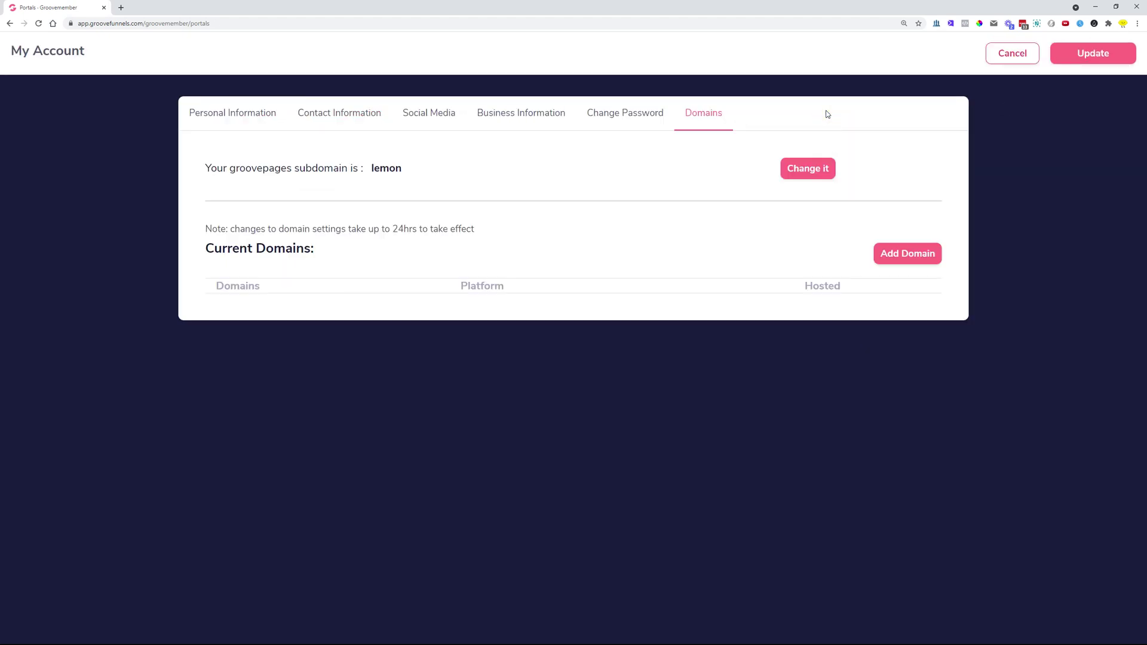
left_click(893, 257)
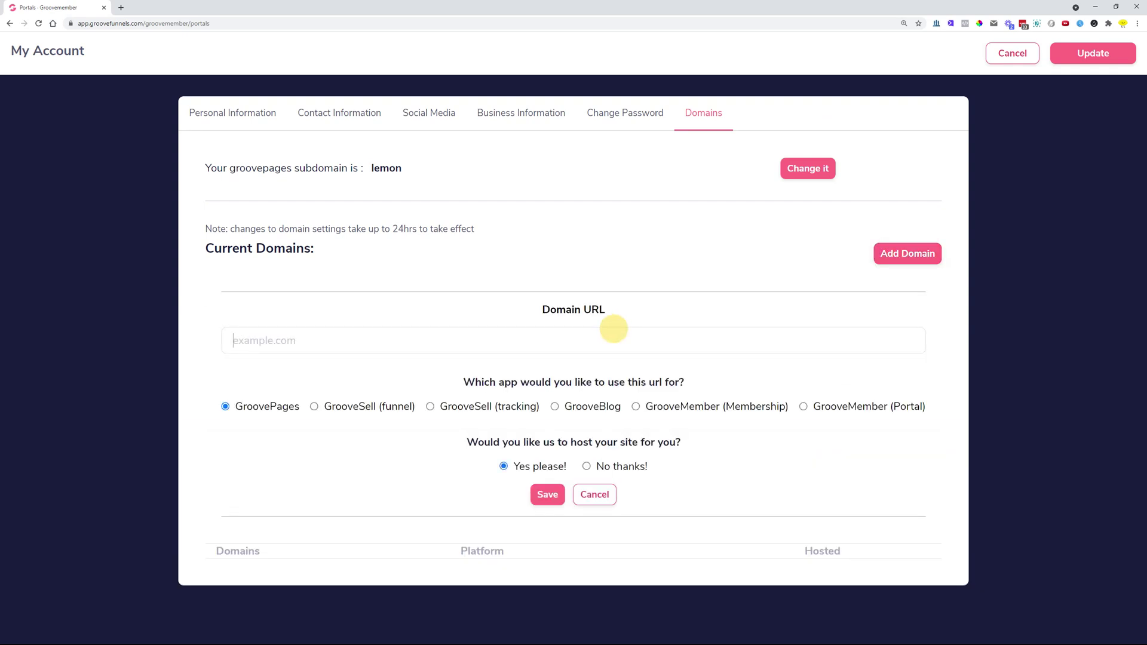
left_click(636, 409)
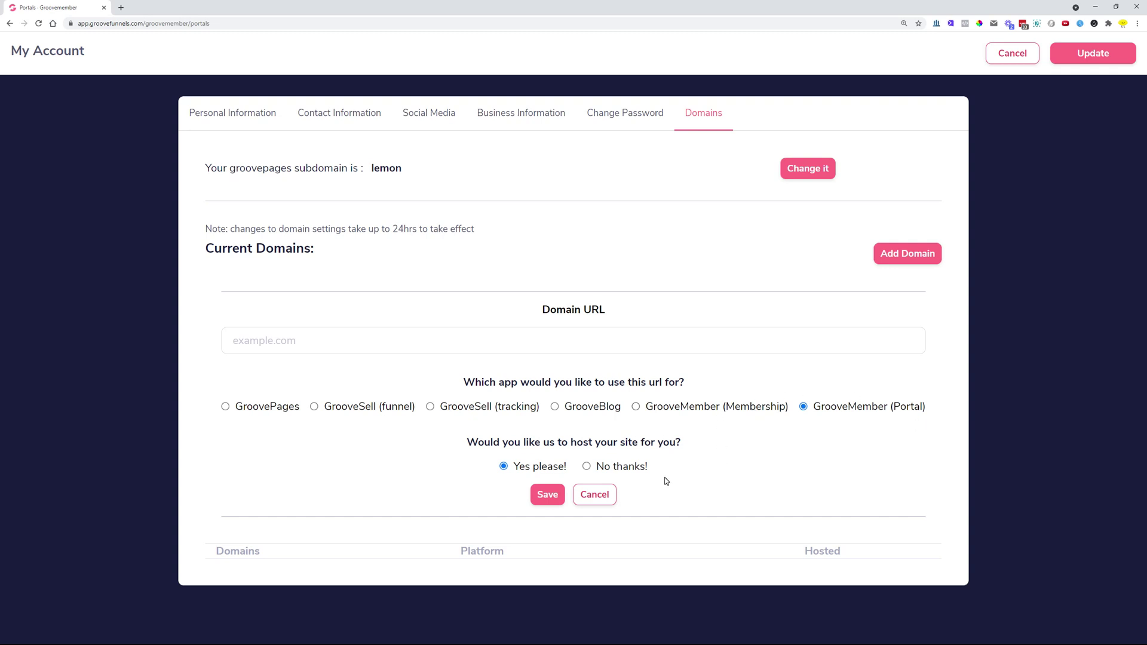
left_click(1012, 55)
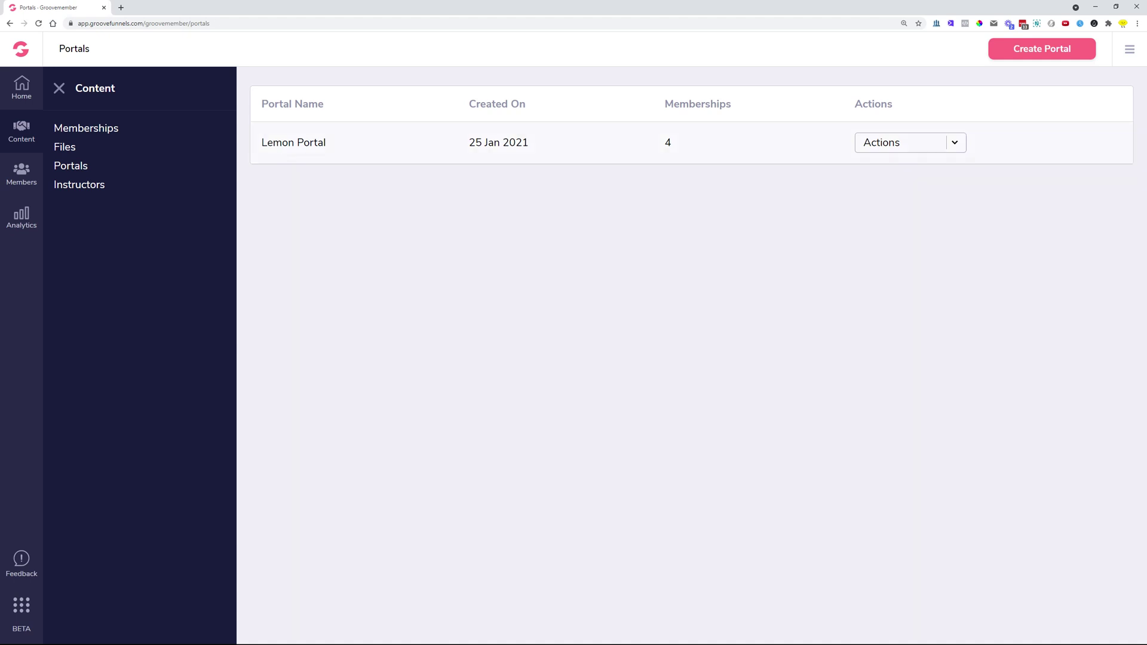
- Copy Lemon Portal's login link and paste it into a new browser tab
left_click(955, 143)
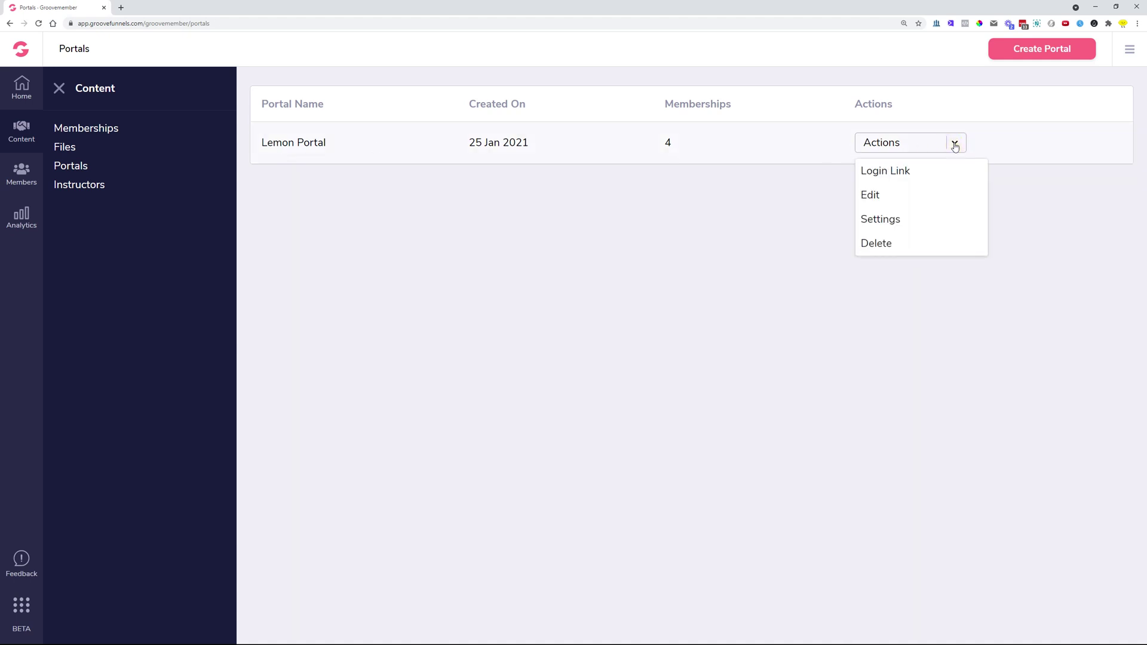
left_click(913, 170)
left_click(121, 8)
left_click(889, 172)
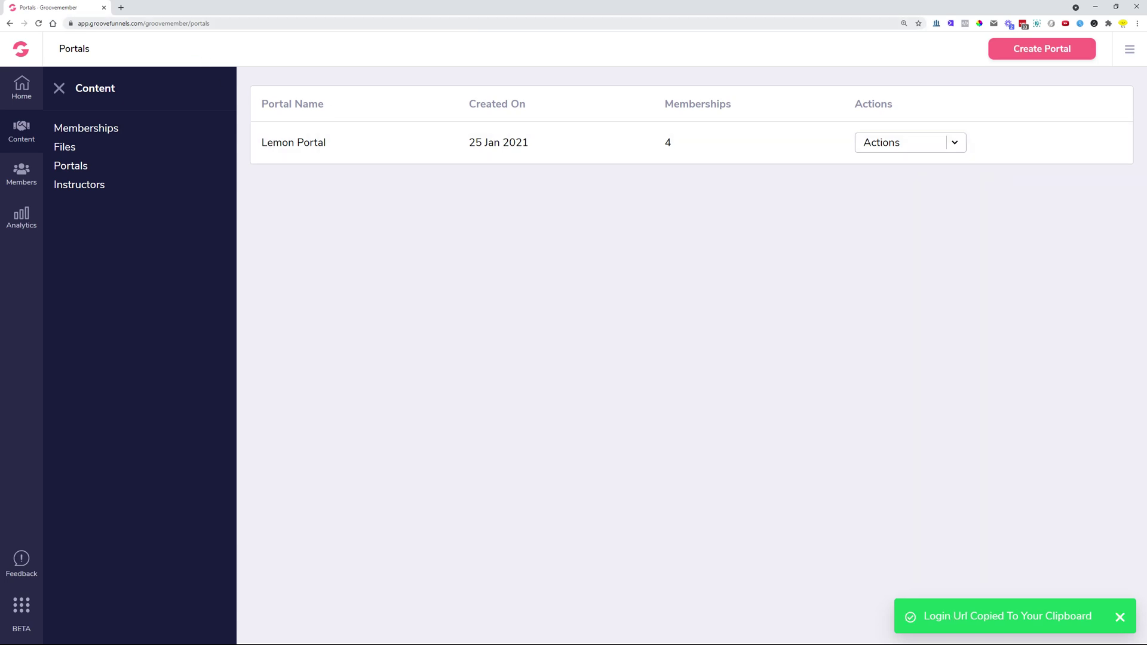
left_click(120, 8)
right_click(144, 24)
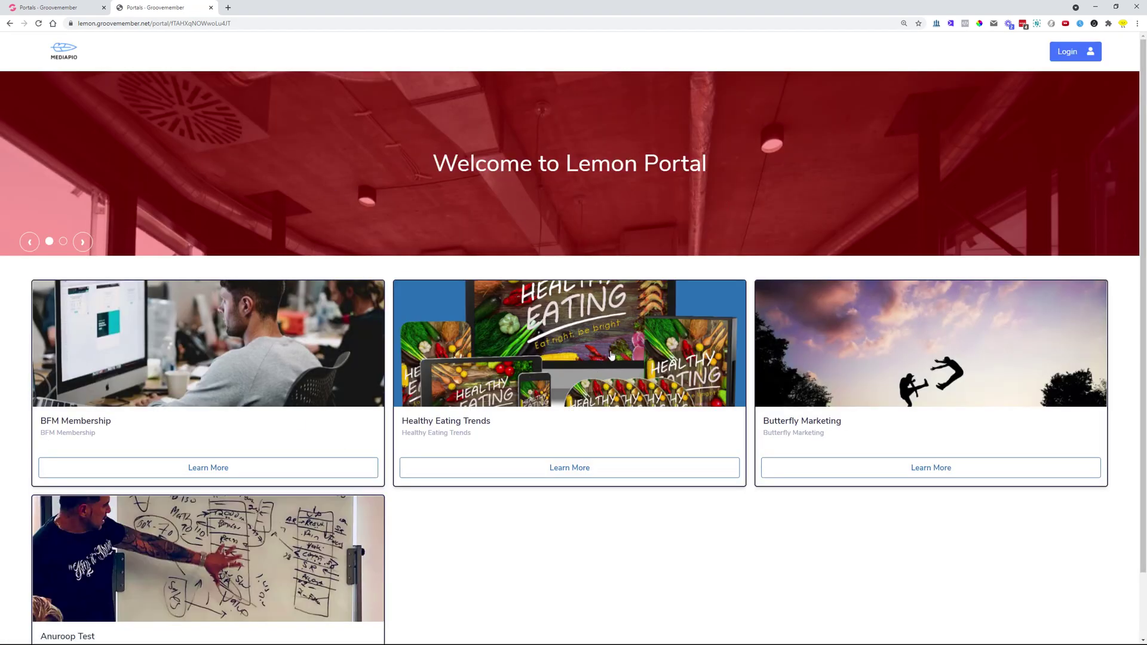
- Move the portal page into its own window and narrow it to phone width
scroll(820, 171, "down", 1)
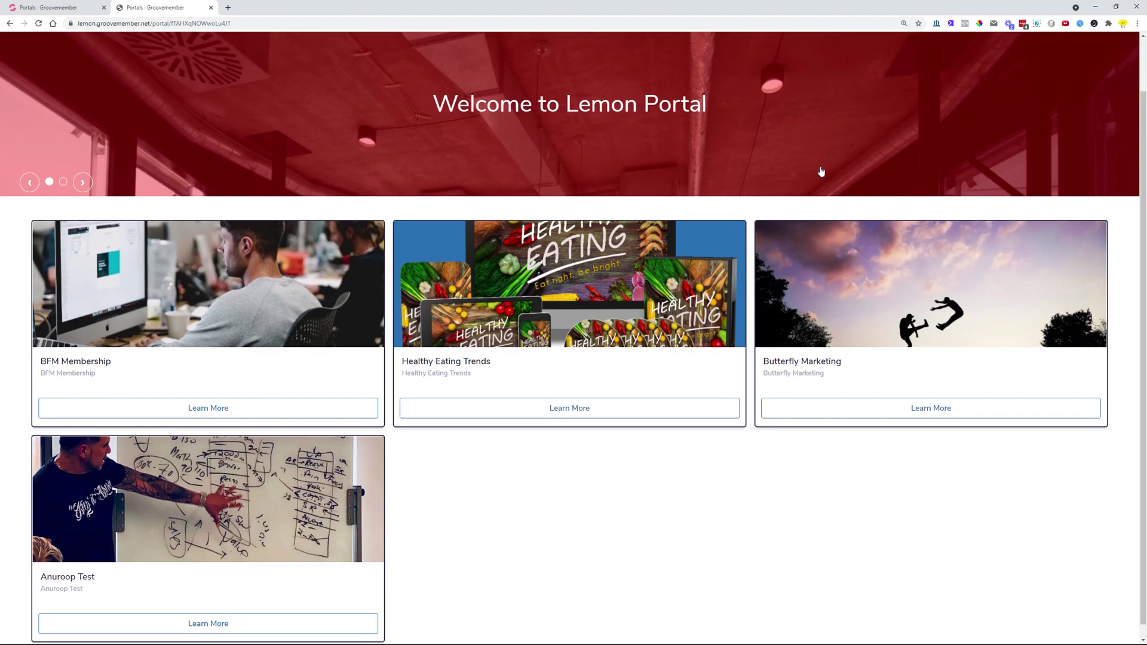
left_click_drag(170, 8, 364, 36)
double_click(572, 13)
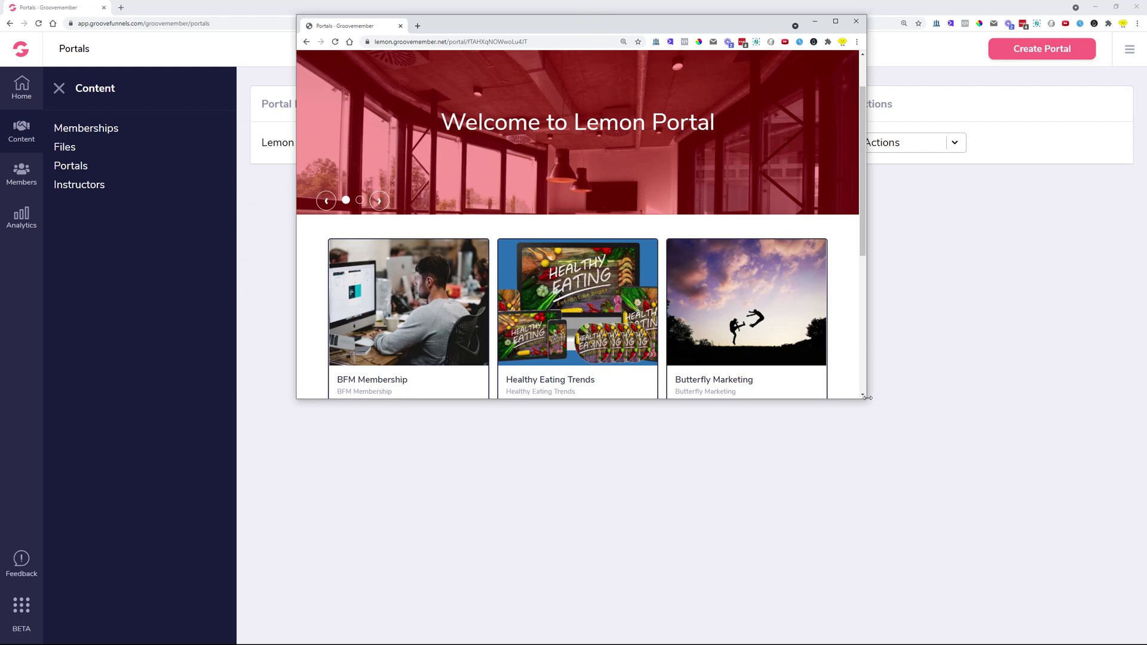
left_click_drag(867, 401, 1111, 512)
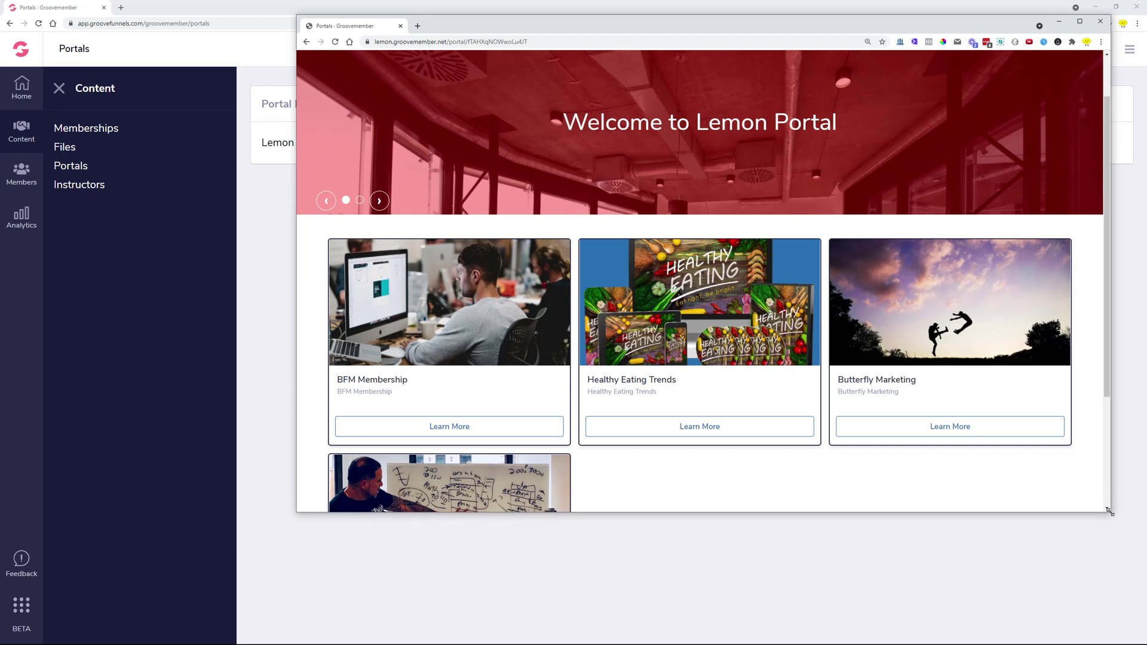
left_click_drag(1109, 512, 782, 523)
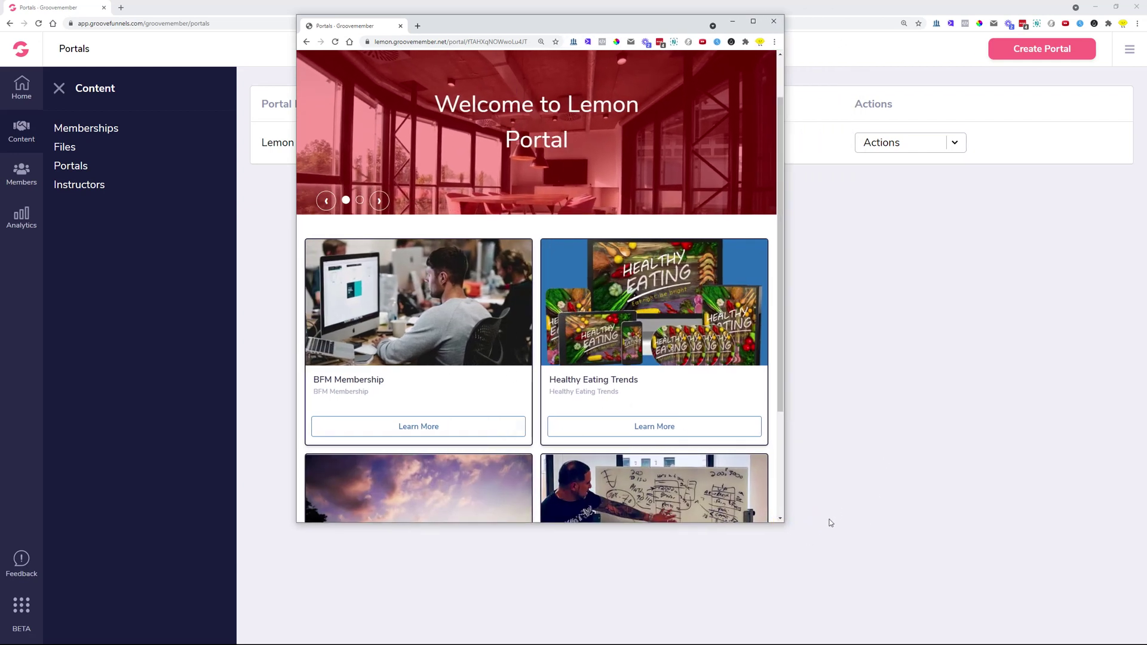
left_click_drag(785, 524, 542, 546)
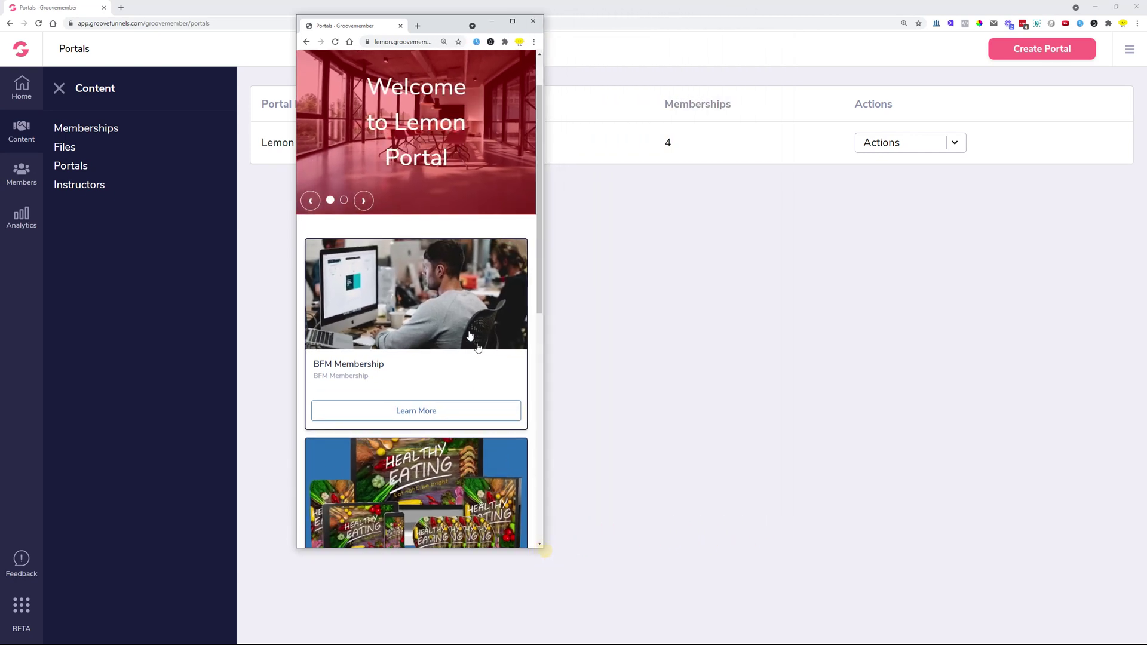
- Scroll through the single-column membership cards, cycle the hero slideshow, and maximize the window
scroll(429, 150, "down", 1)
scroll(428, 150, "down", 8)
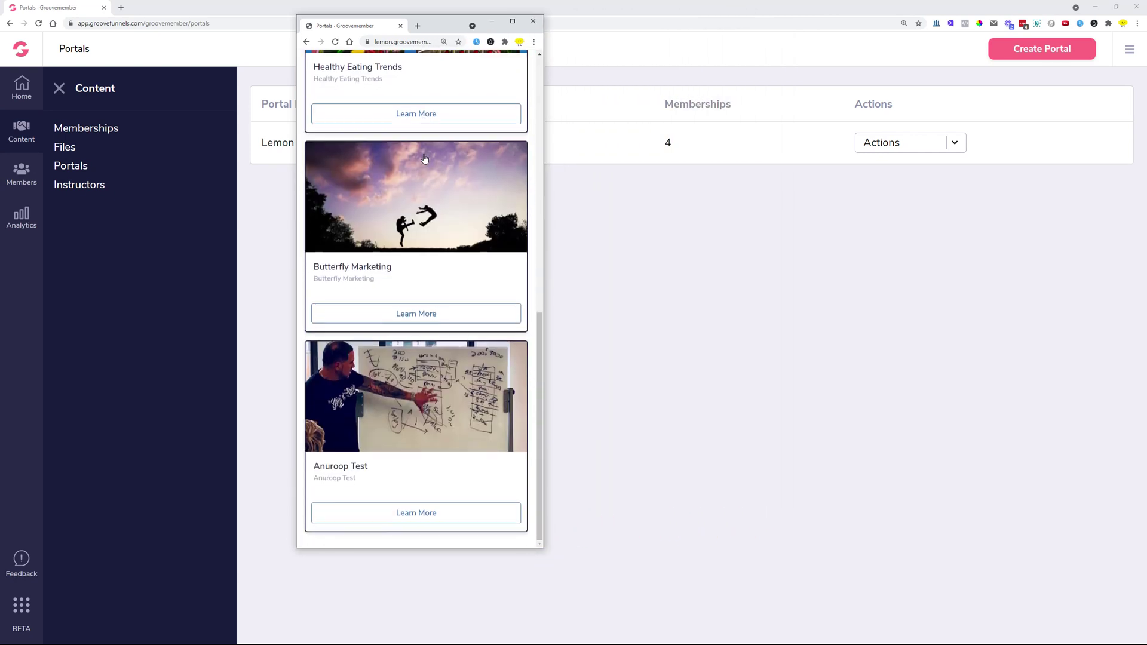
scroll(415, 295, "up", 6)
scroll(415, 294, "up", 3)
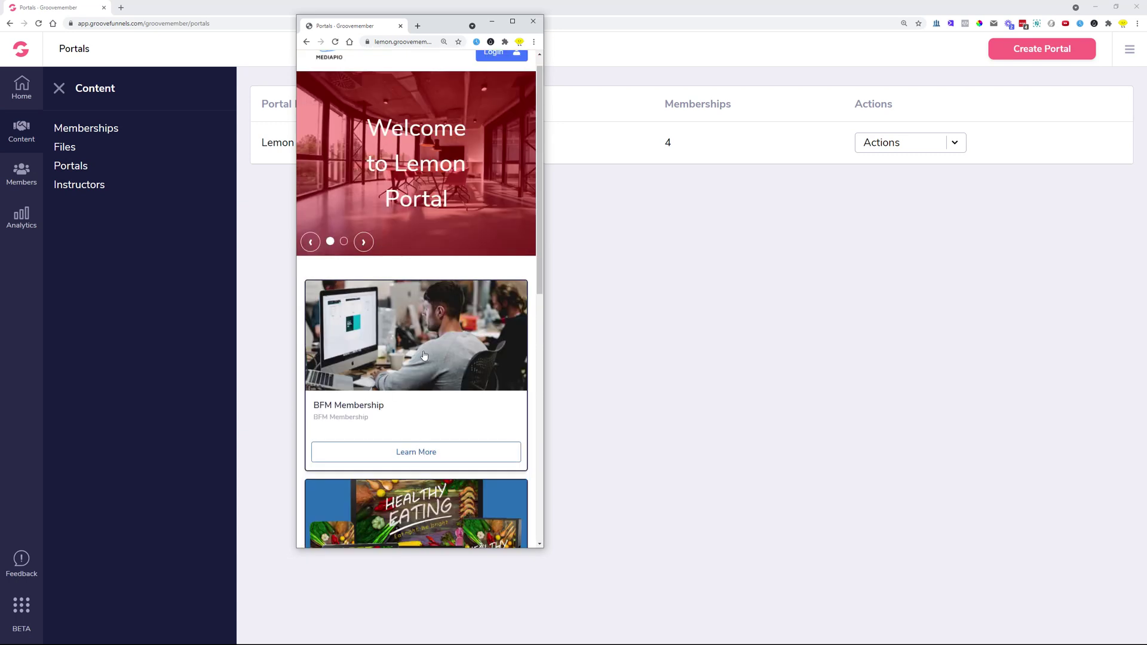
scroll(424, 356, "down", 4)
scroll(380, 340, "down", 2)
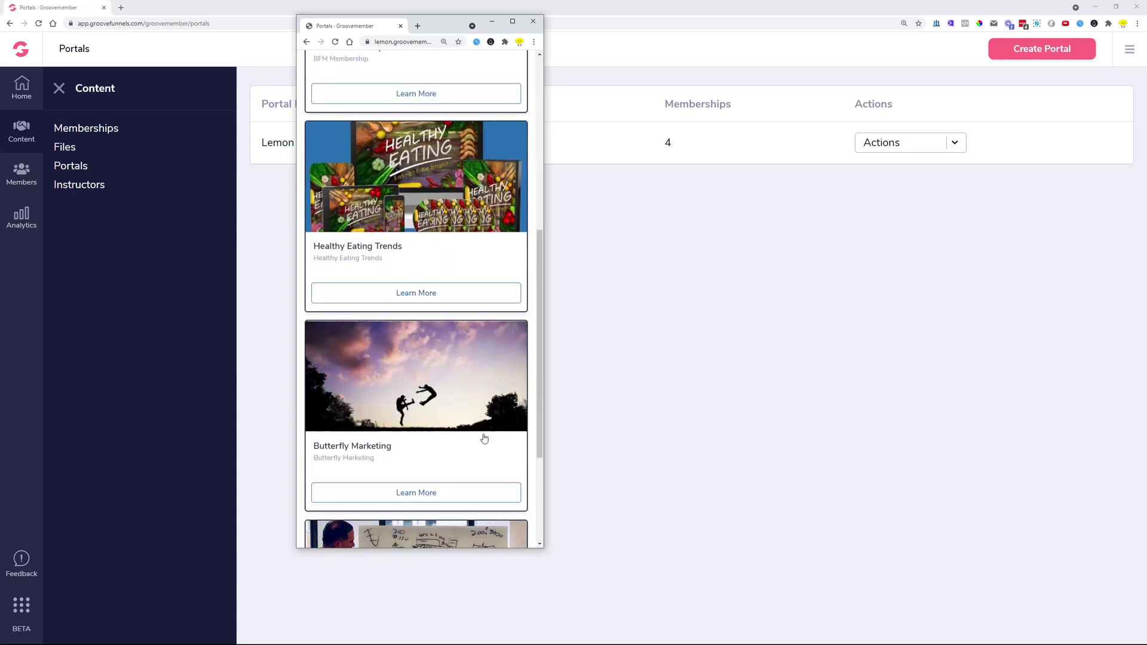
scroll(425, 285, "down", 1)
scroll(500, 468, "down", 3)
scroll(460, 478, "up", 10)
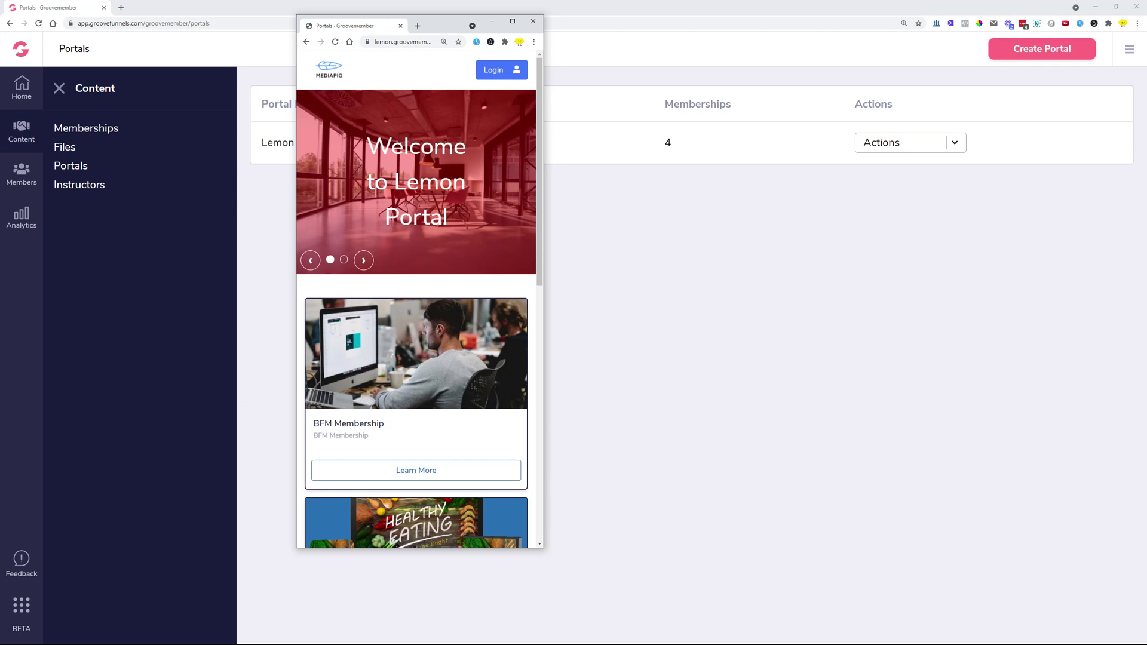
left_click(363, 260)
left_click(363, 260)
left_click(512, 21)
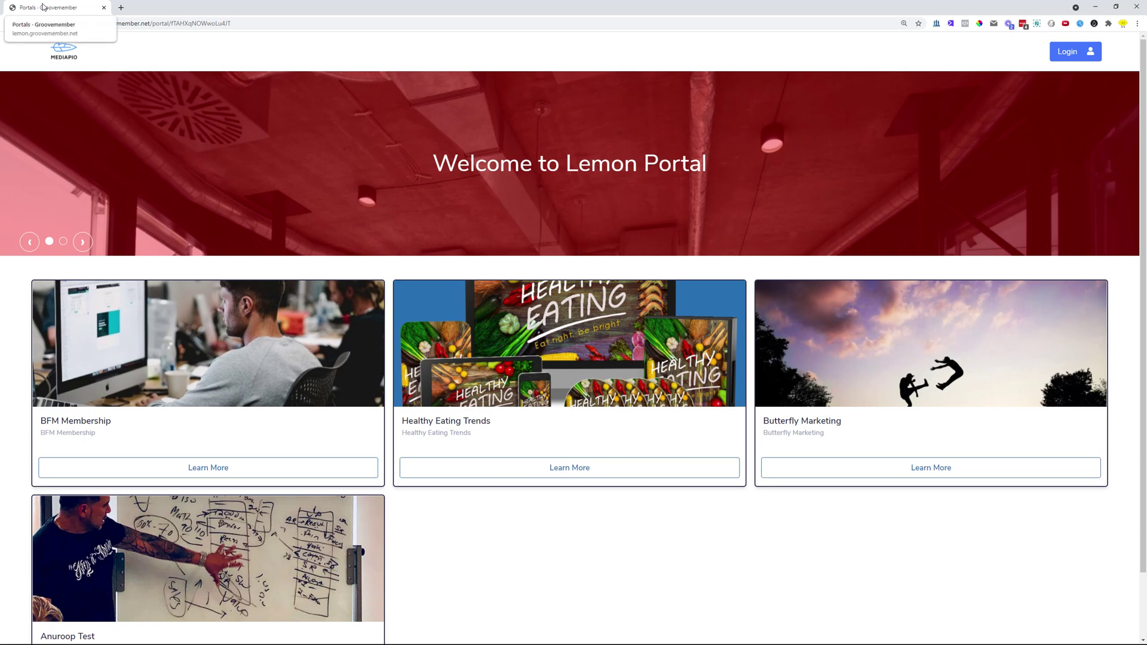
- Dock the portal tab into the admin window and open the builder for the Anuroop test membership
left_click_drag(37, 3, 218, 7)
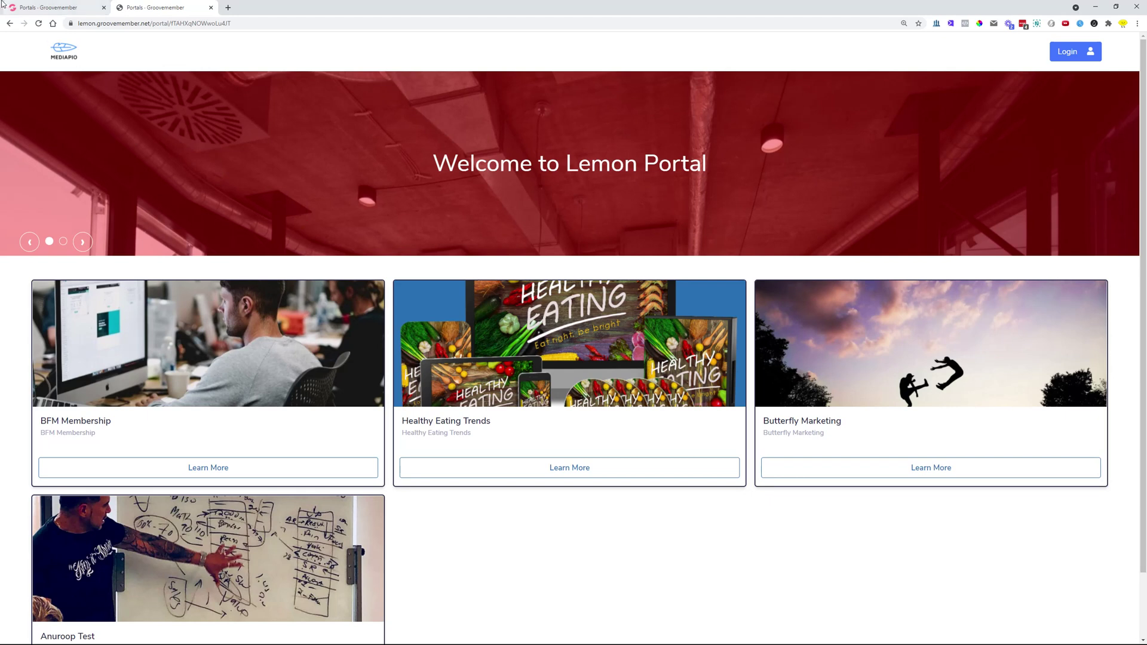
left_click(30, 6)
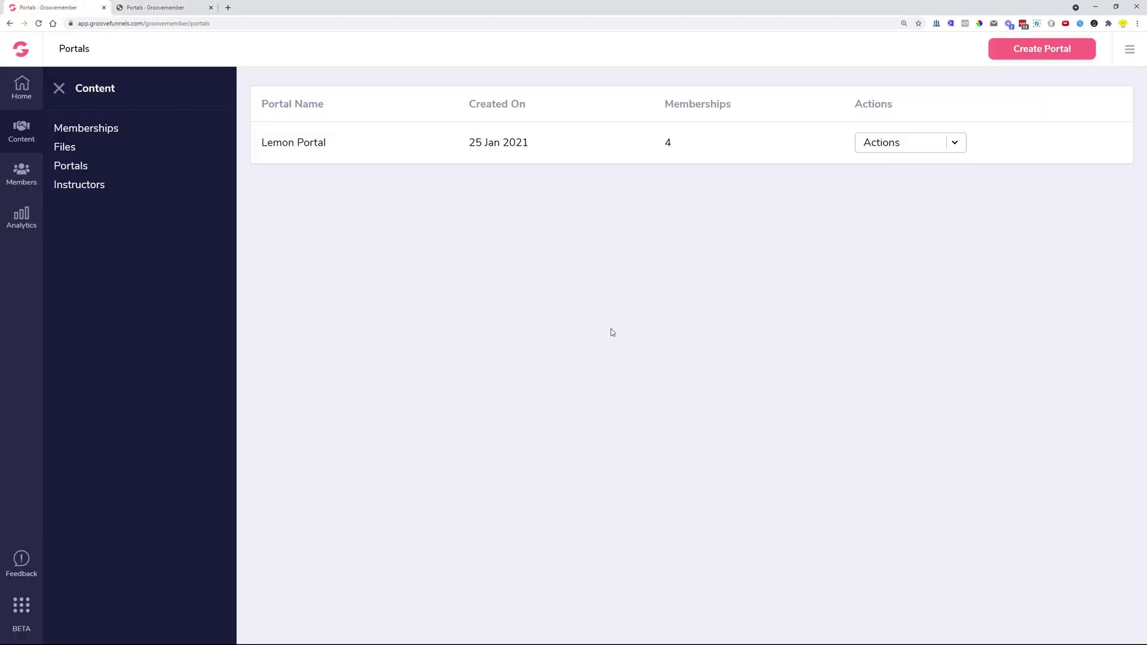
left_click(93, 127)
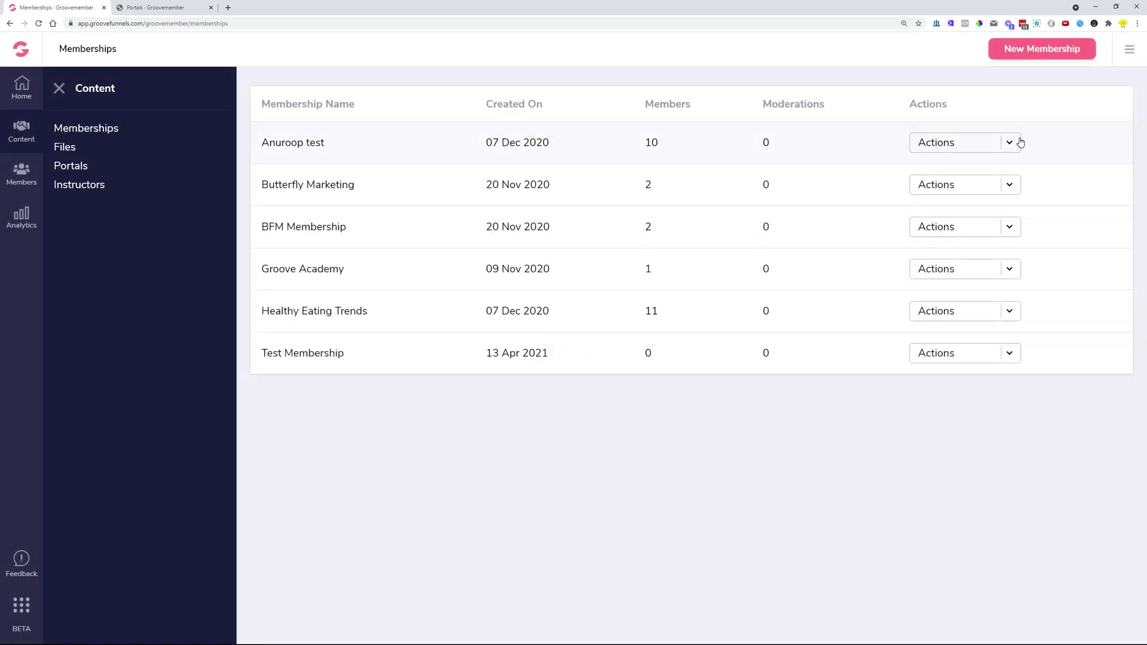
left_click(1021, 142)
left_click(955, 217)
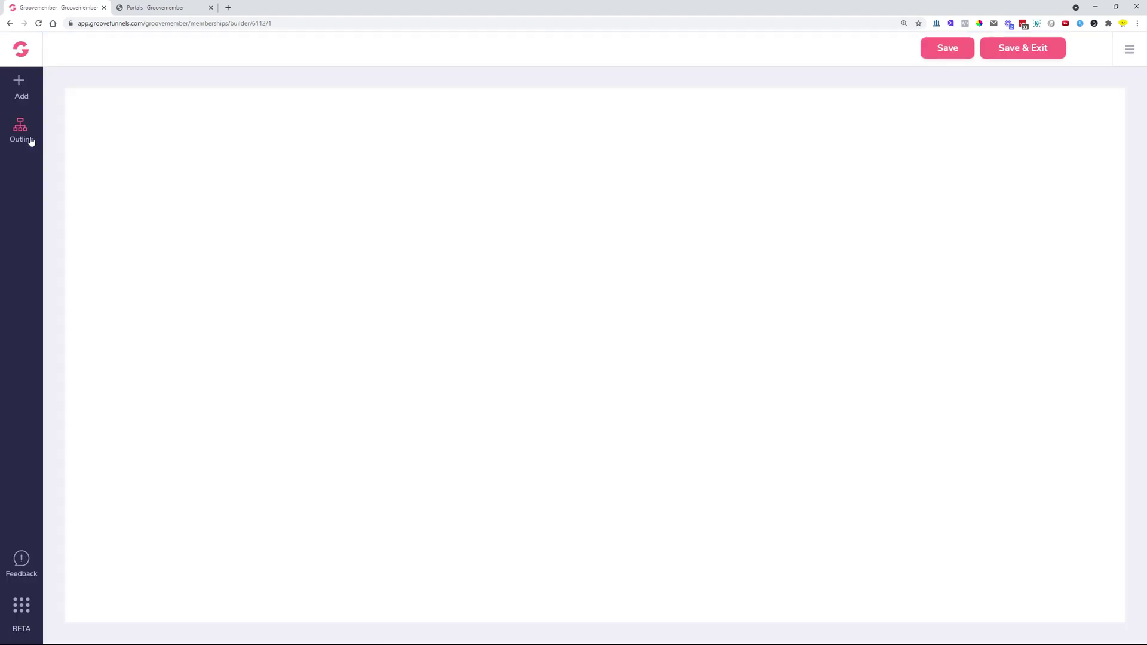
- Show the Outline panel, try dragging the Home, Paid Products and Ebook(1) rows, then select Home
left_click(21, 133)
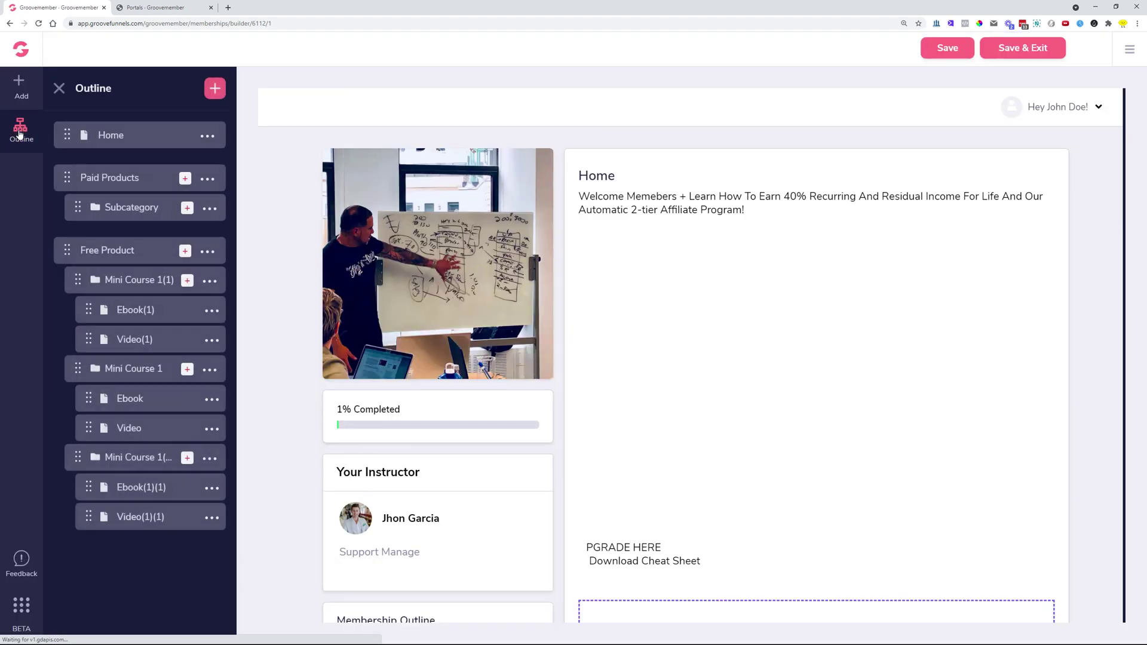
left_click_drag(67, 132, 95, 142)
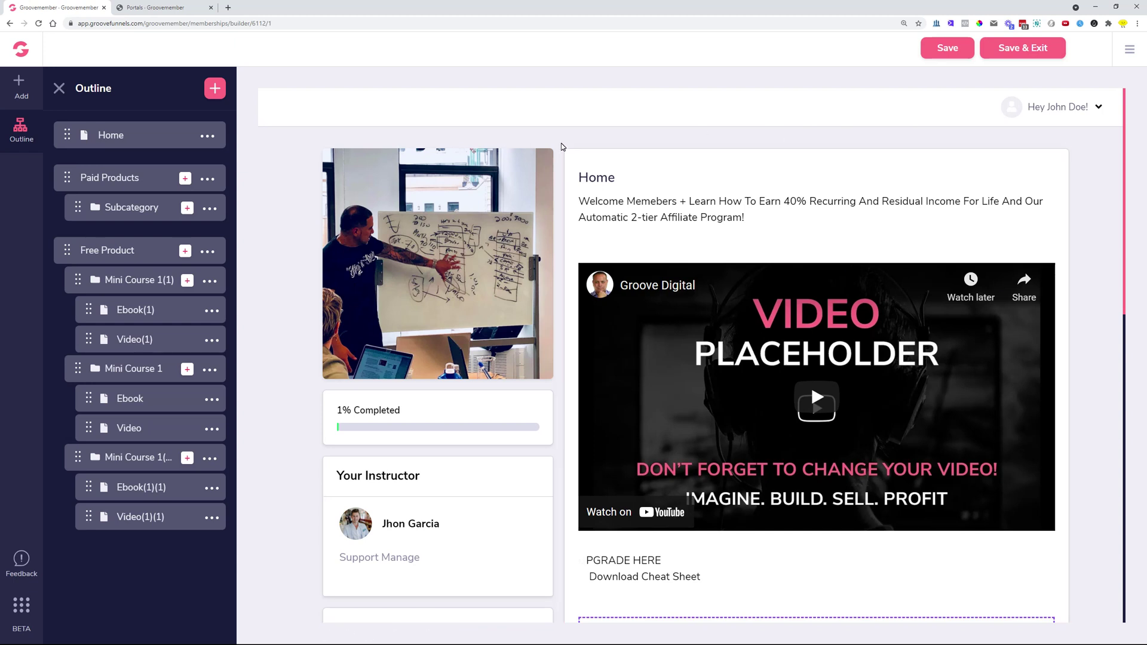
scroll(750, 287, "down", 5)
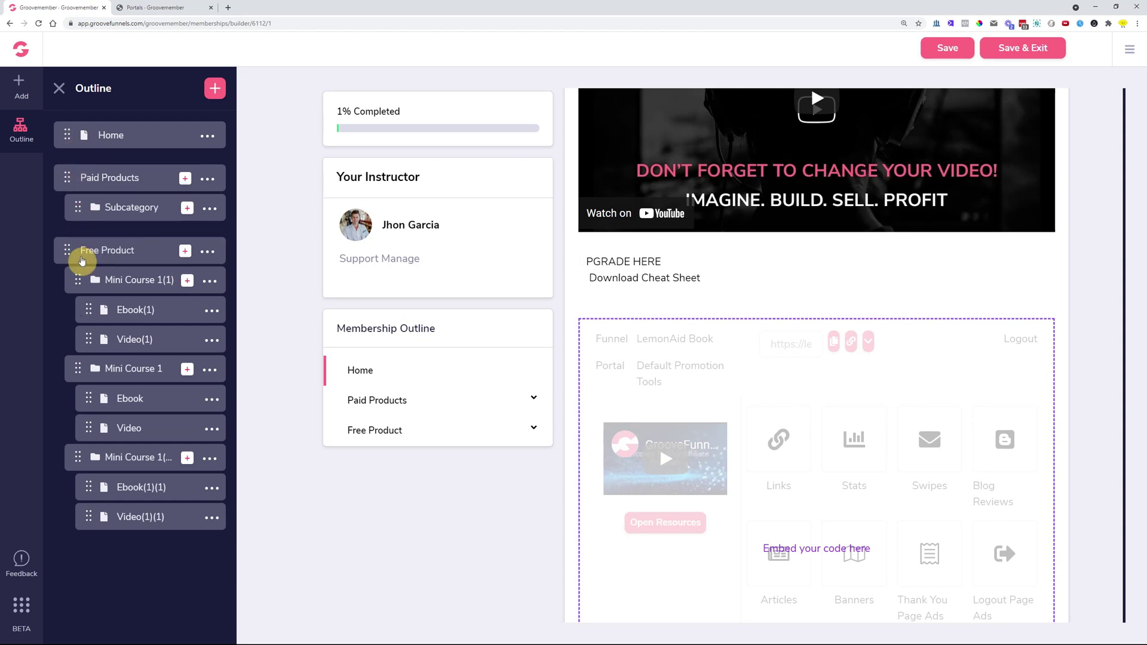
left_click_drag(66, 177, 57, 216)
mouse_move(88, 309)
left_mouse_down()
mouse_move(88, 191)
mouse_move(90, 371)
mouse_move(91, 311)
left_mouse_up()
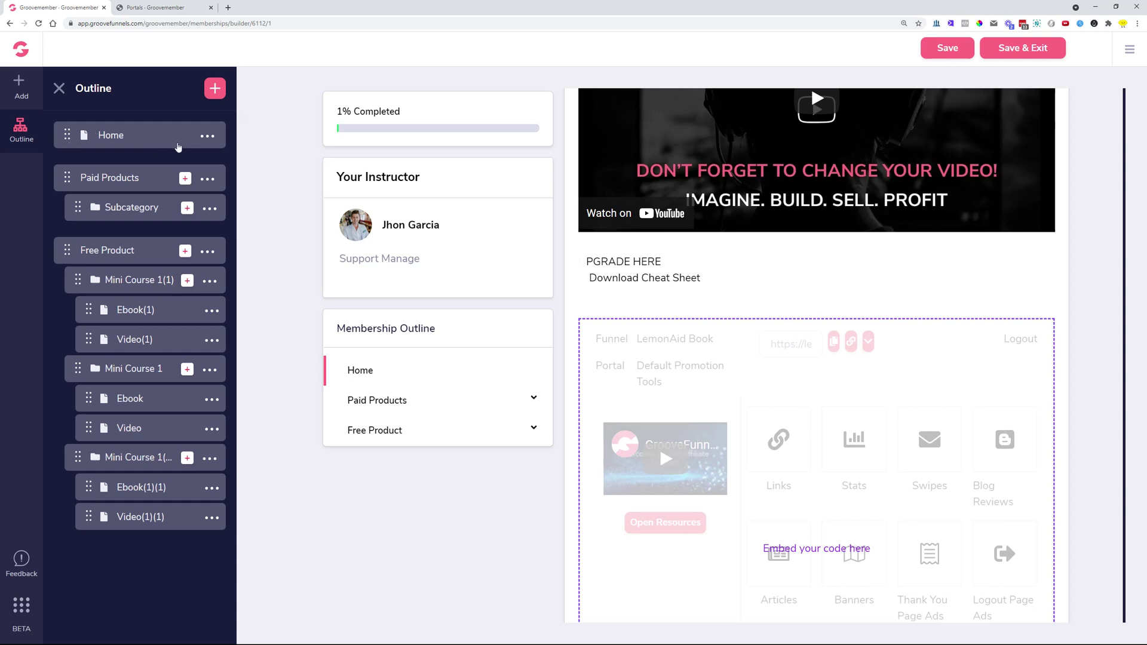
left_click(158, 138)
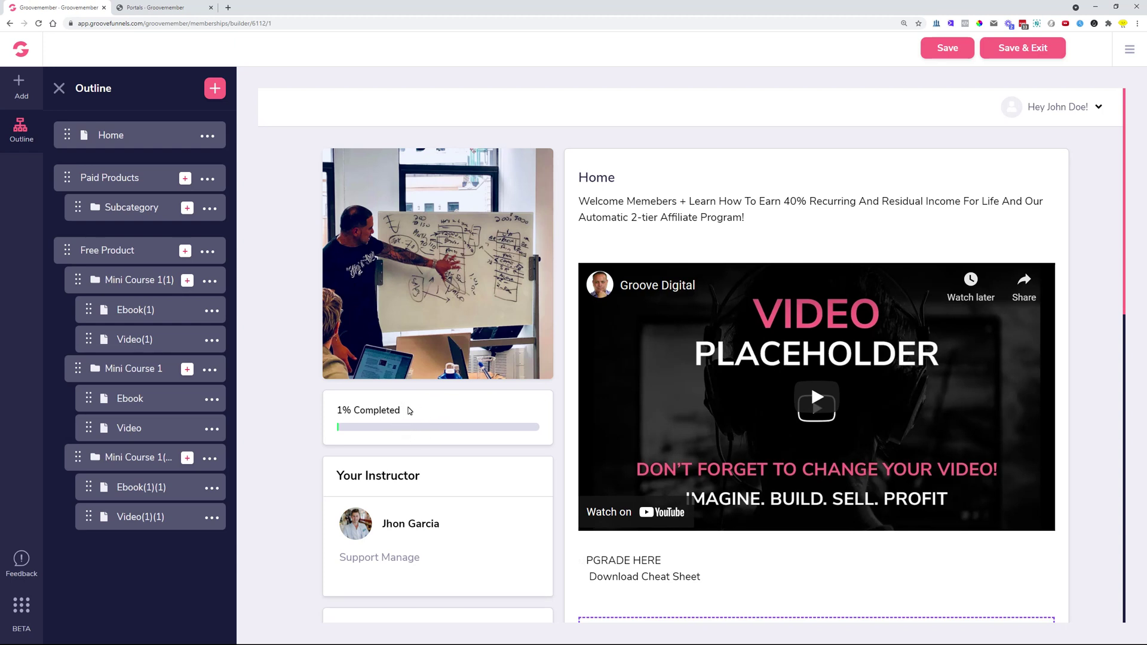
- Highlight the 1% Completed text and the Membership Outline heading in the Home preview
left_click_drag(337, 413, 512, 432)
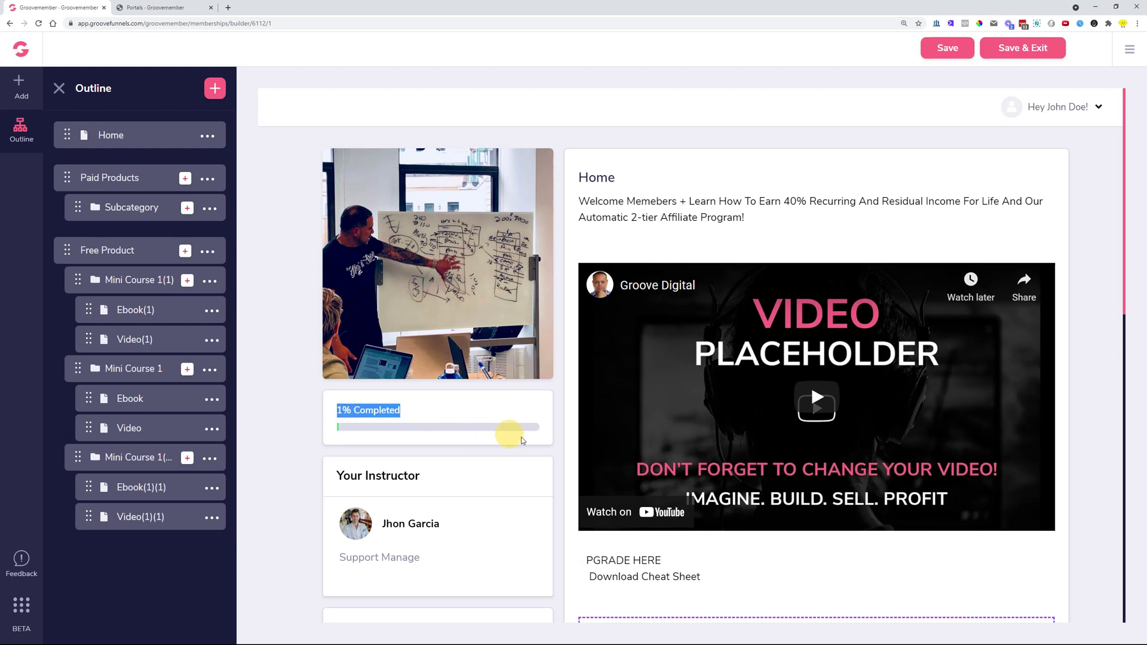
left_click(524, 439)
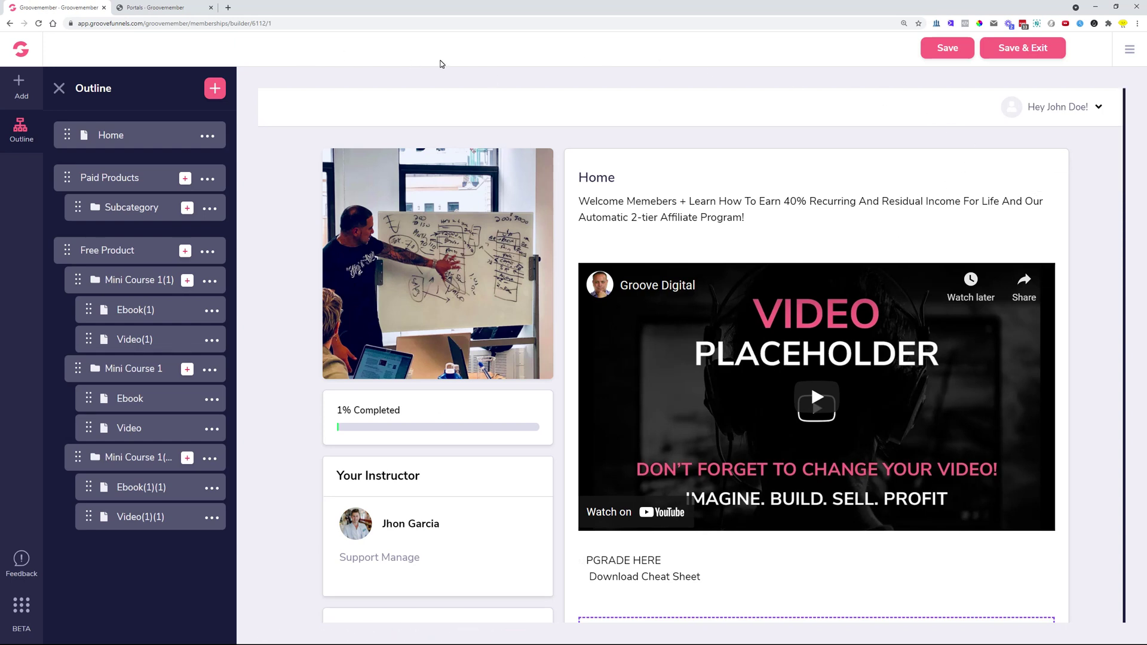
scroll(461, 189, "down", 5)
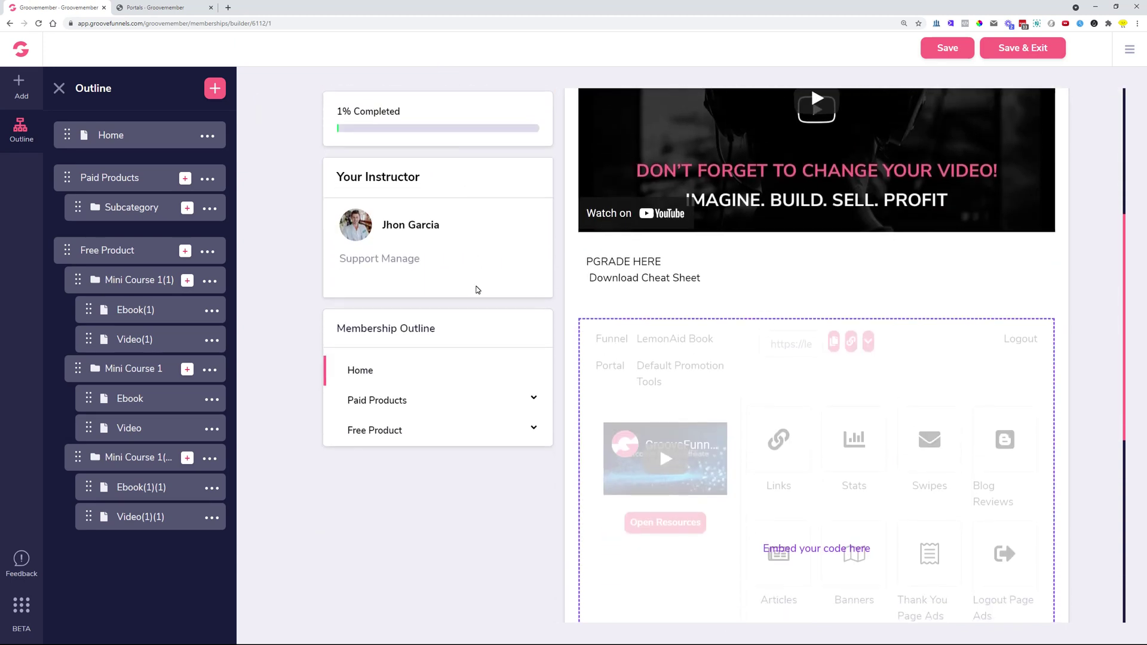
left_click_drag(334, 328, 505, 332)
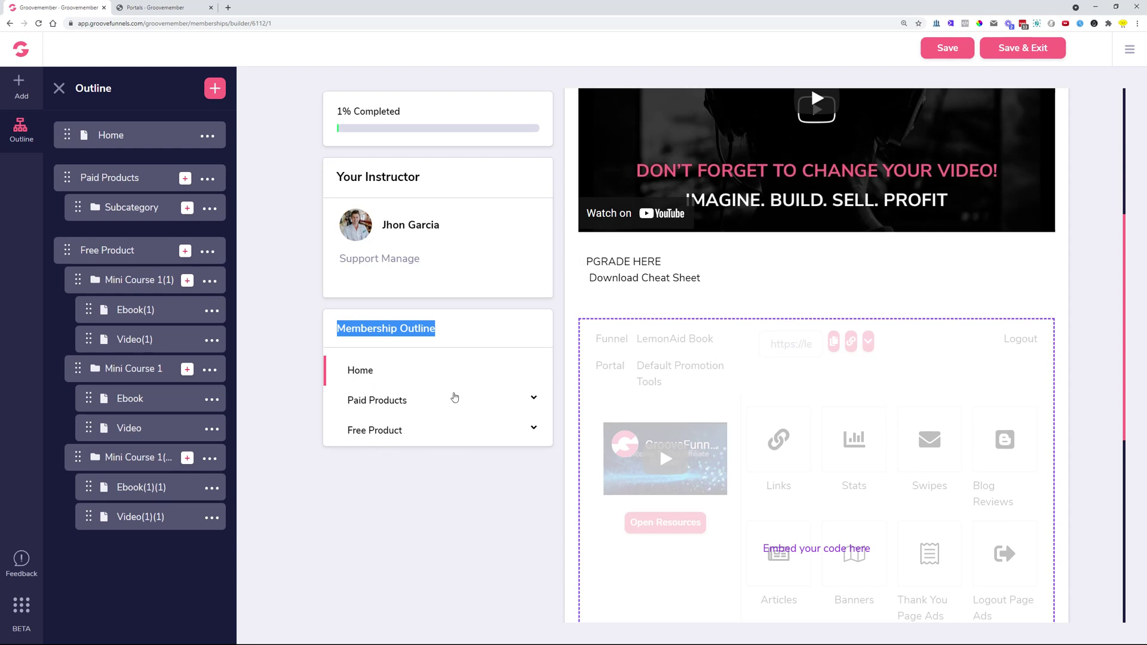
- Expand Paid Products and Free Product in the outline card, then close the Outline panel
left_click(394, 409)
left_click(392, 458)
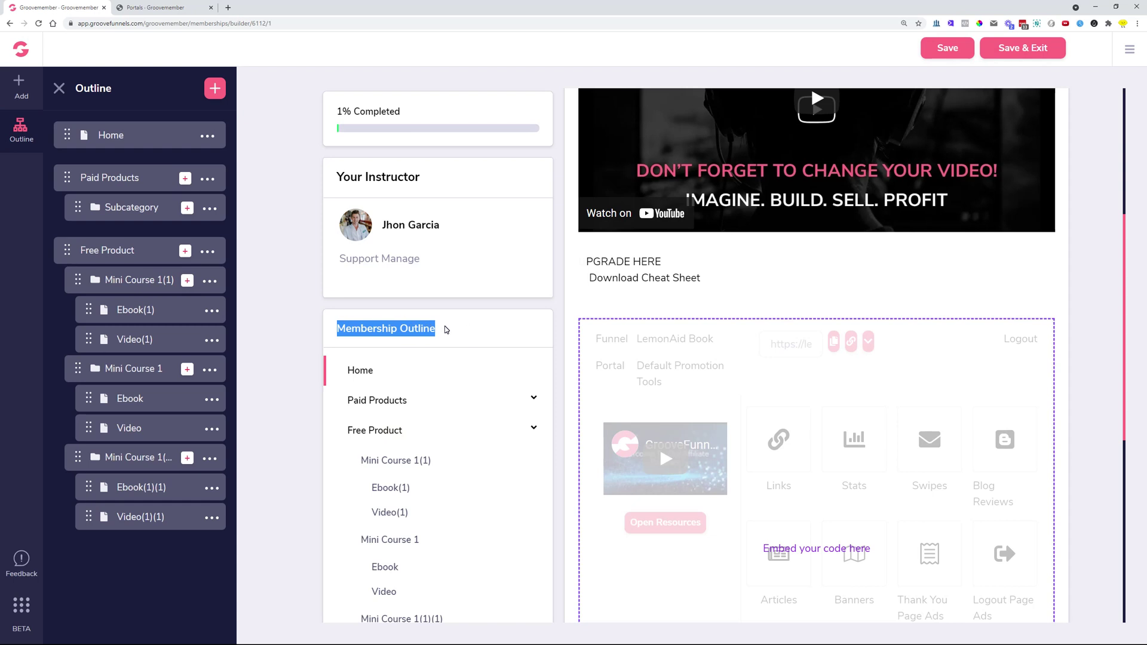
scroll(487, 360, "up", 1)
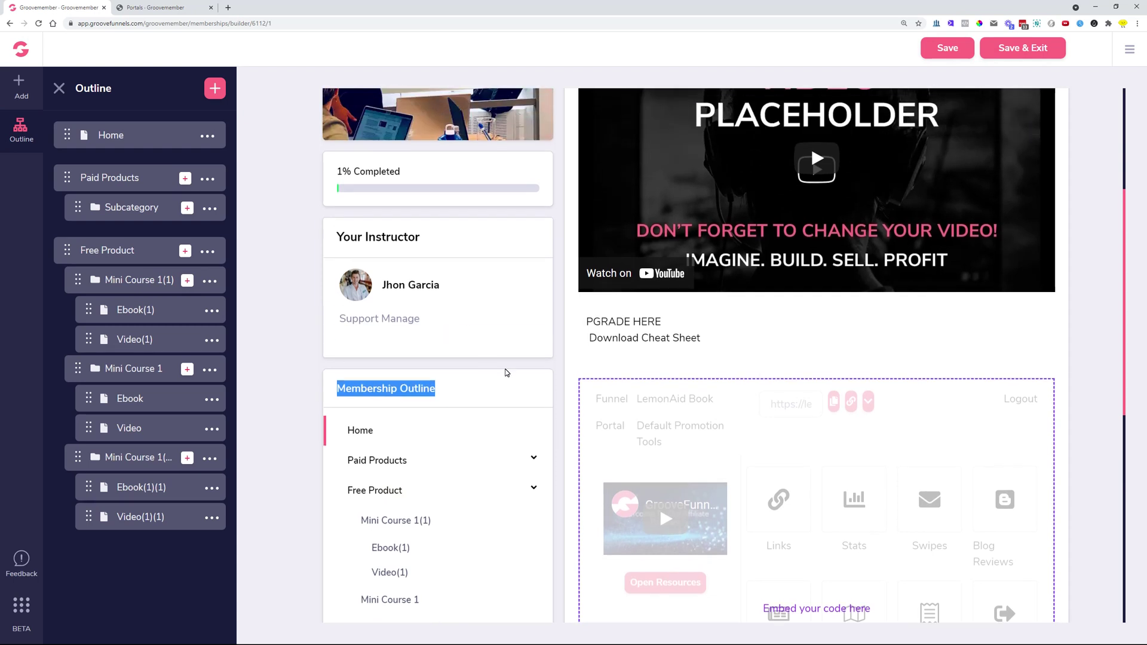
left_click(310, 352)
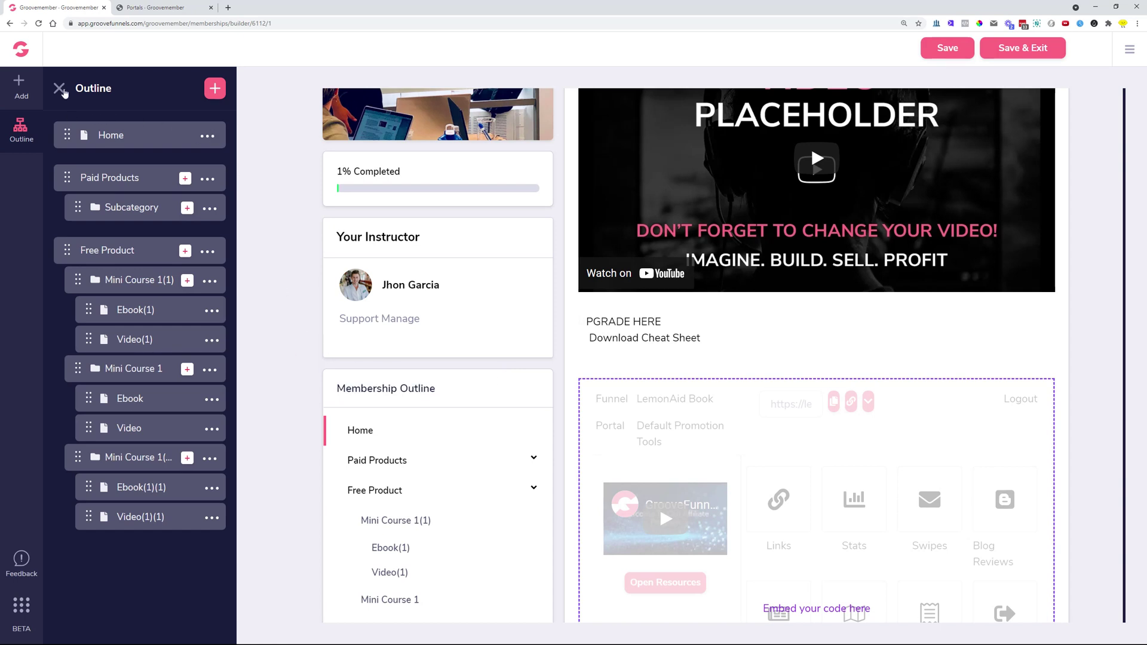
left_click(59, 88)
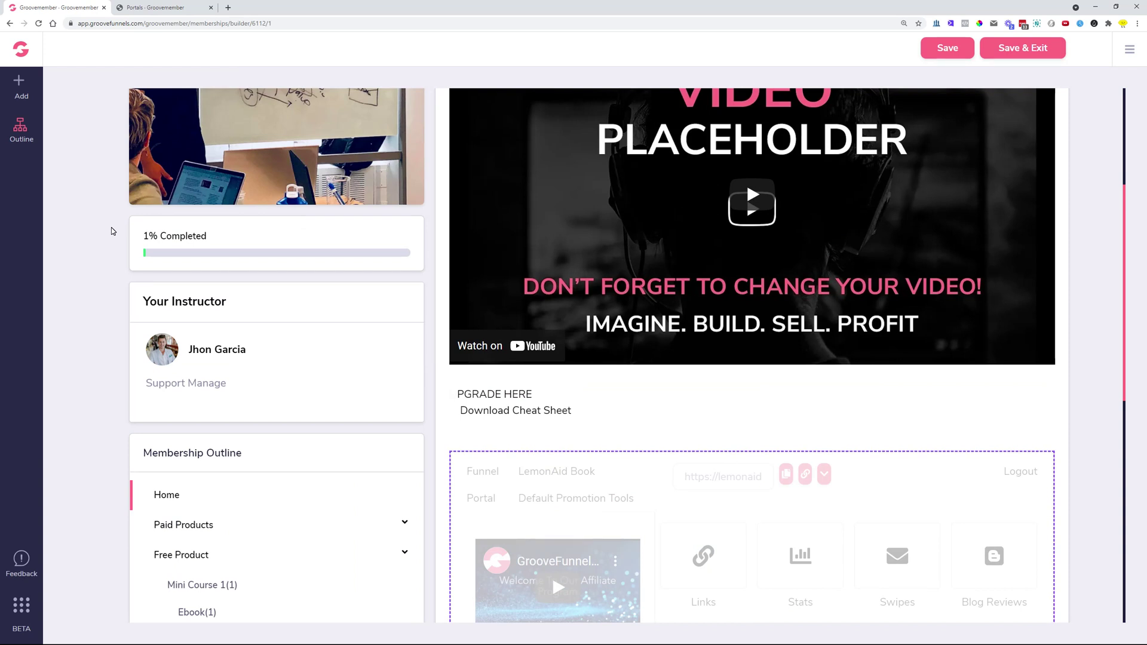
- Scroll the widened Home preview back to the top, showing the welcome message and video
scroll(111, 231, "up", 5)
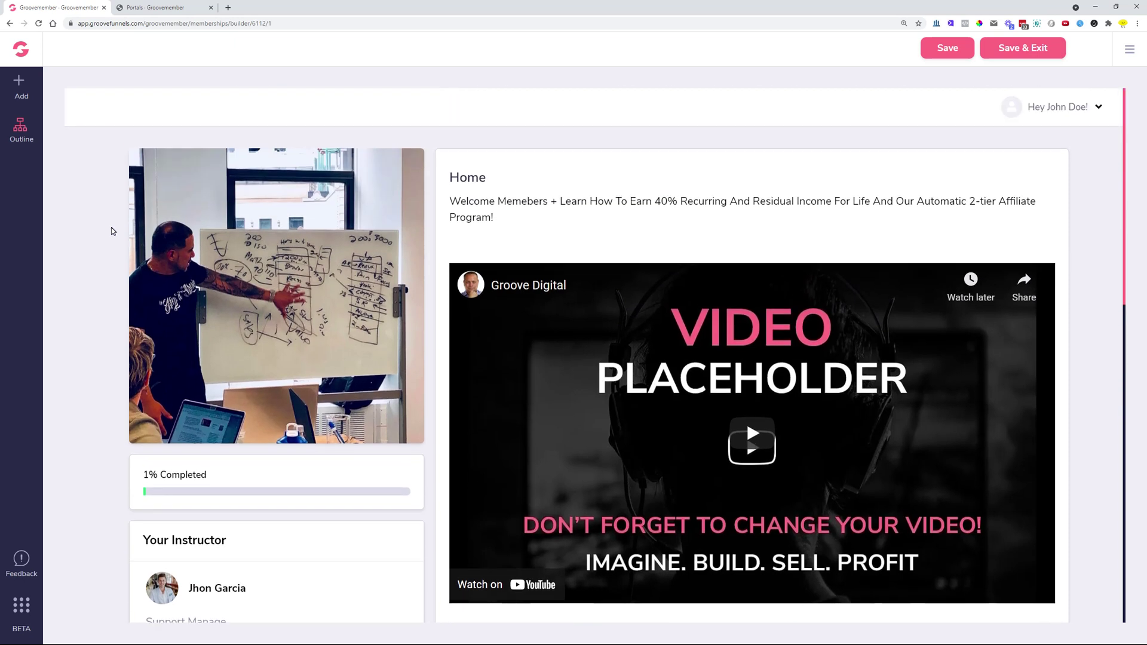